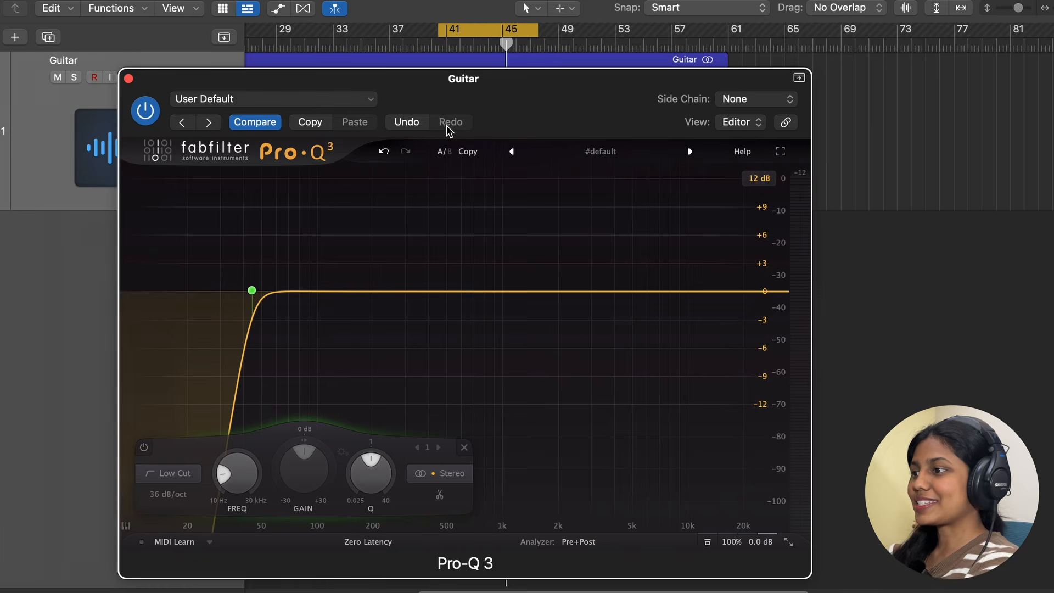
# Step: Start playback and add a bell band boosted about +4.4 dB, moving it to around 139 Hz
pyautogui.moveTo(509, 99); pyautogui.dragTo(530, 111)
pyautogui.press('space')
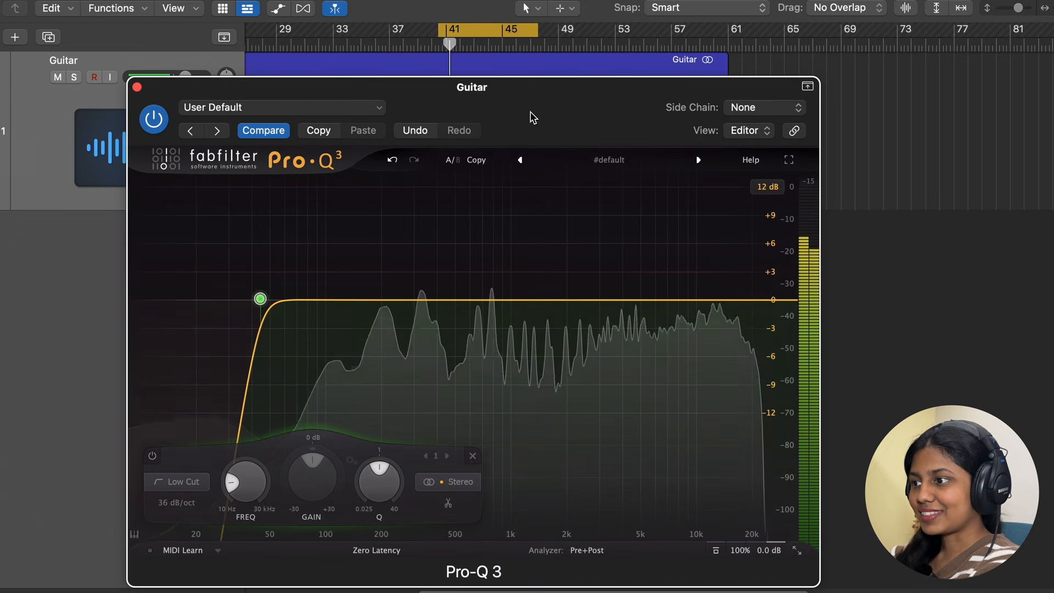
pyautogui.click(411, 300)
pyautogui.moveTo(411, 300); pyautogui.dragTo(417, 258)
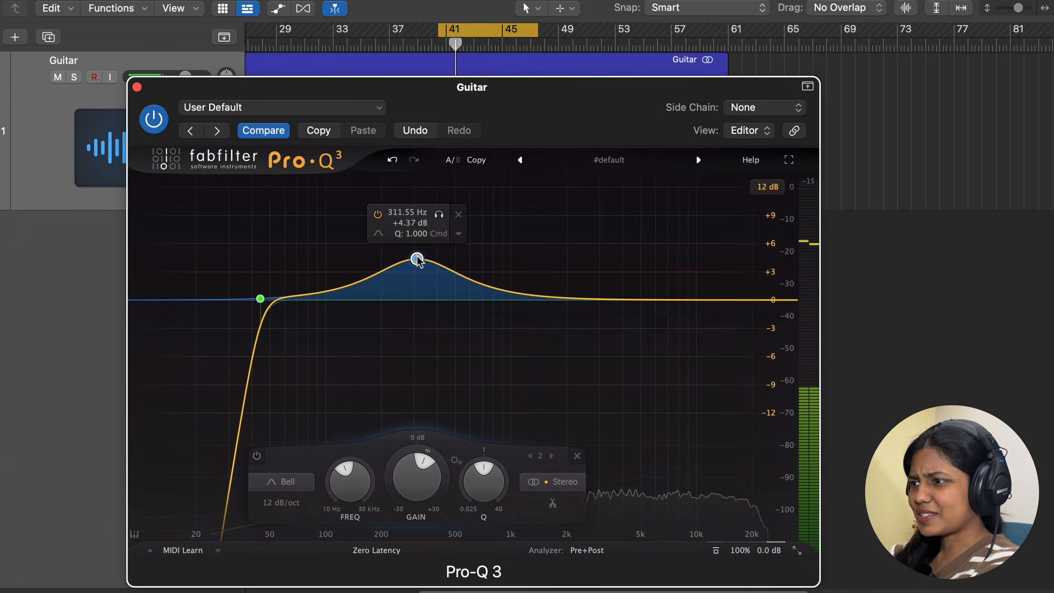
pyautogui.moveTo(438, 222); pyautogui.dragTo(373, 224)
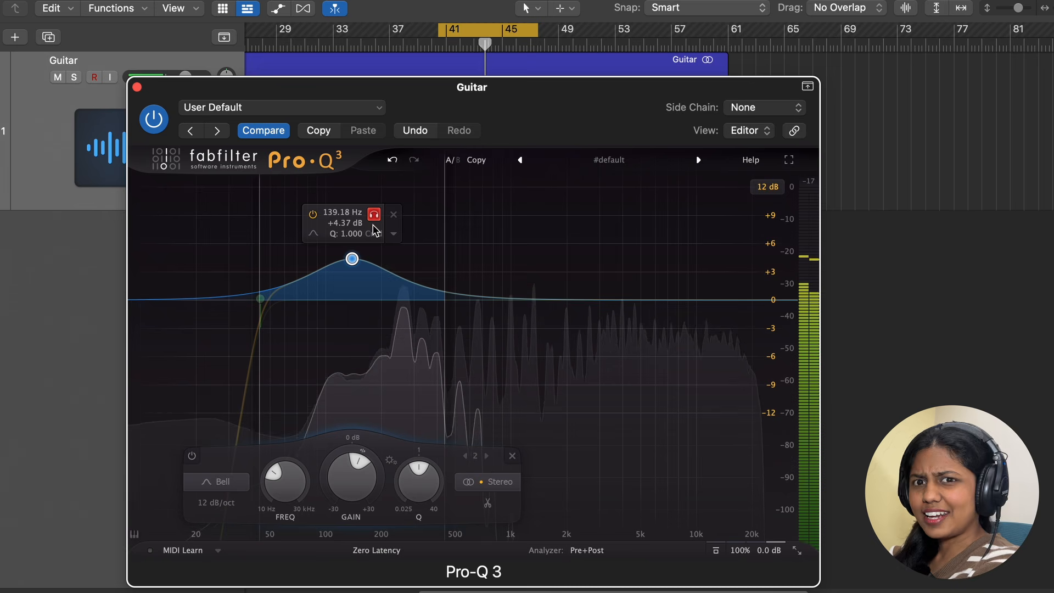
# Step: Audition the bell band soloed, toggling its solo and playback on and off
pyautogui.moveTo(374, 225); pyautogui.dragTo(373, 225)
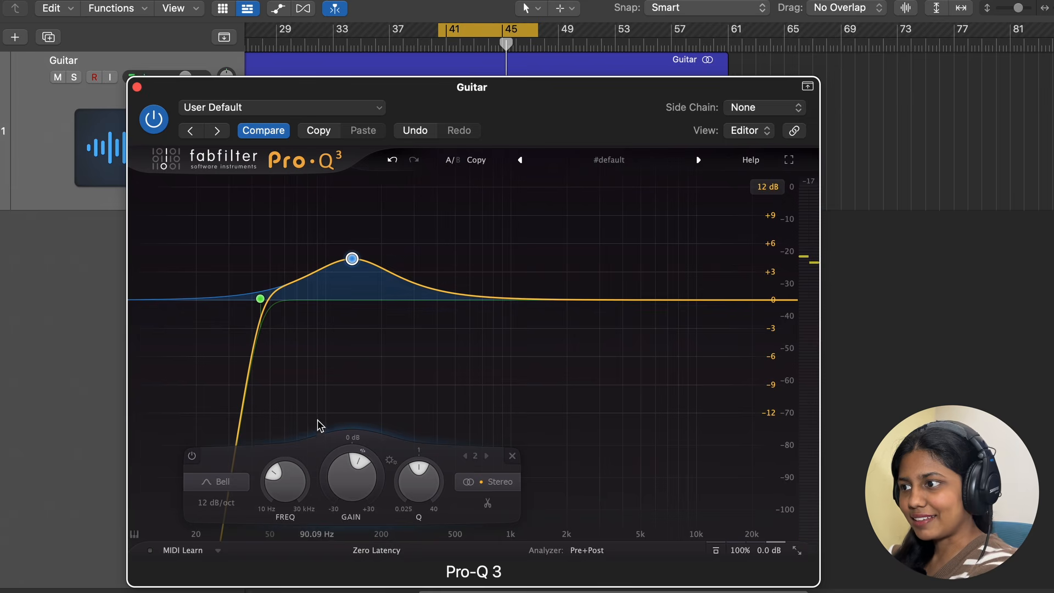
pyautogui.press('space')
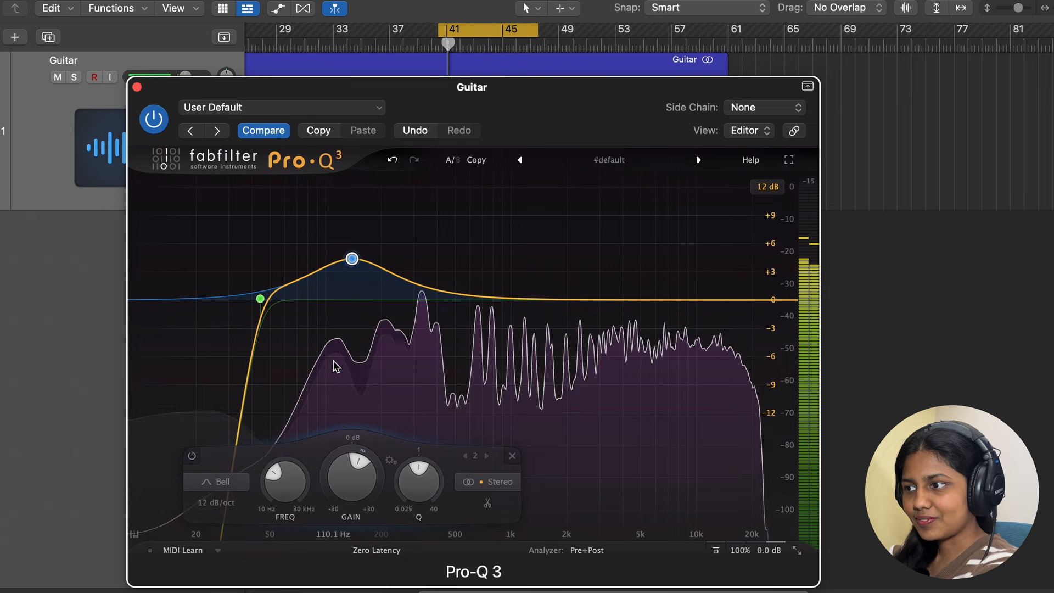
pyautogui.moveTo(334, 390)
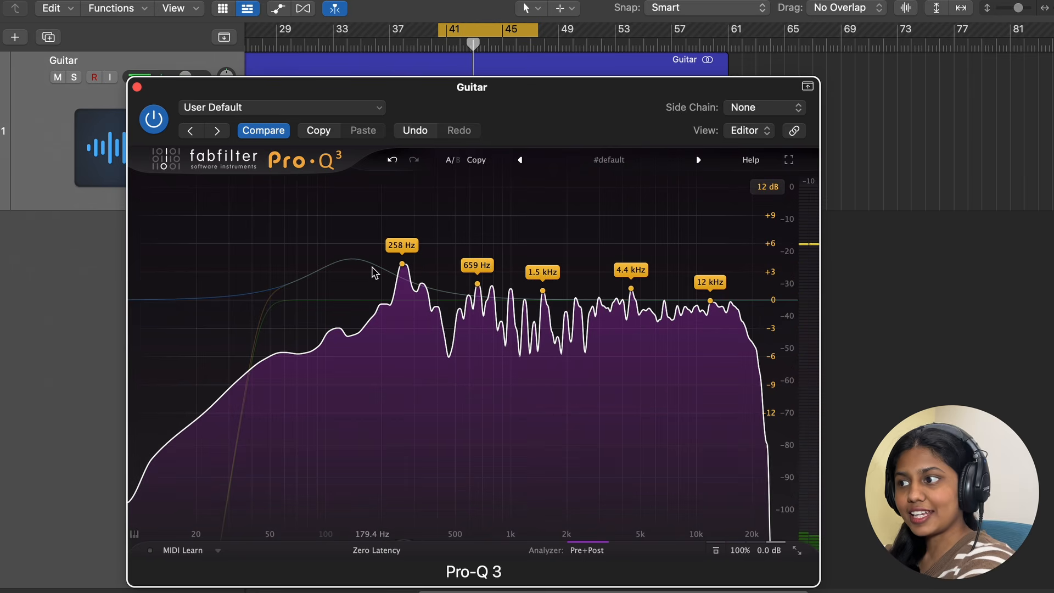
pyautogui.click(374, 215)
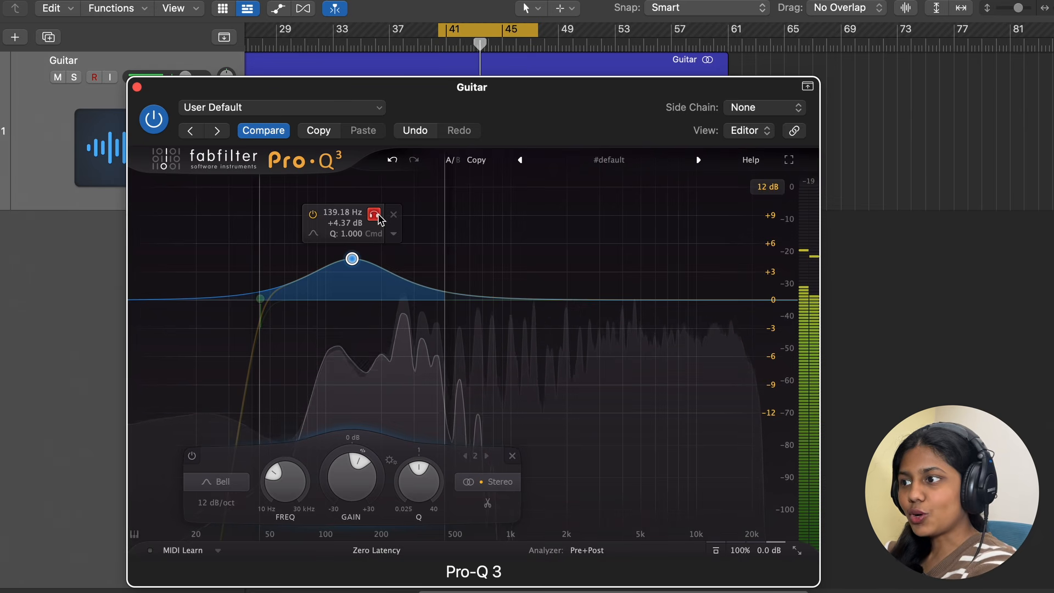
pyautogui.press('space')
pyautogui.click(378, 219)
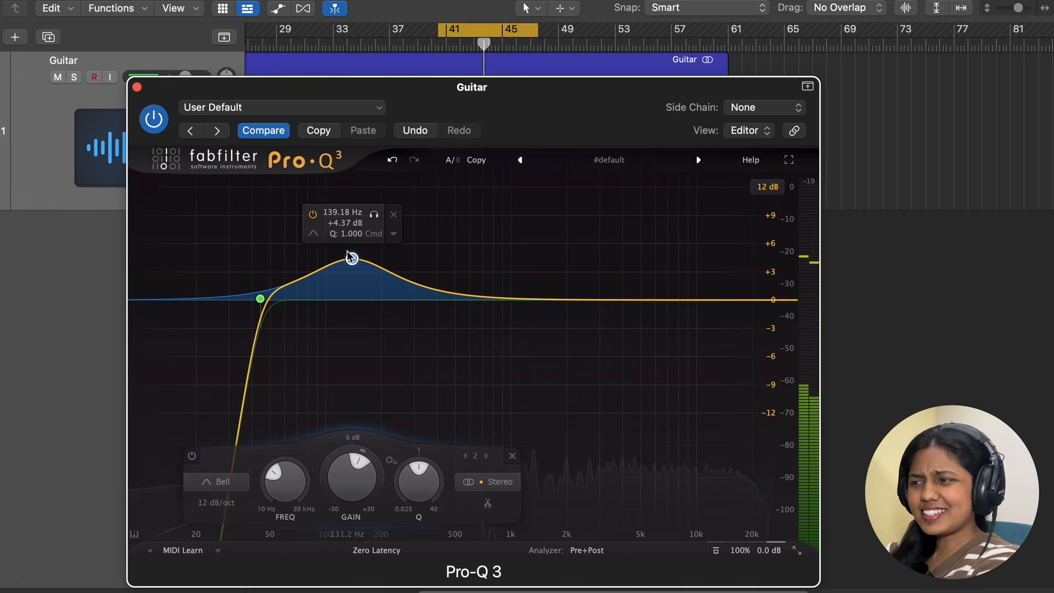
pyautogui.click(368, 216)
pyautogui.press('space')
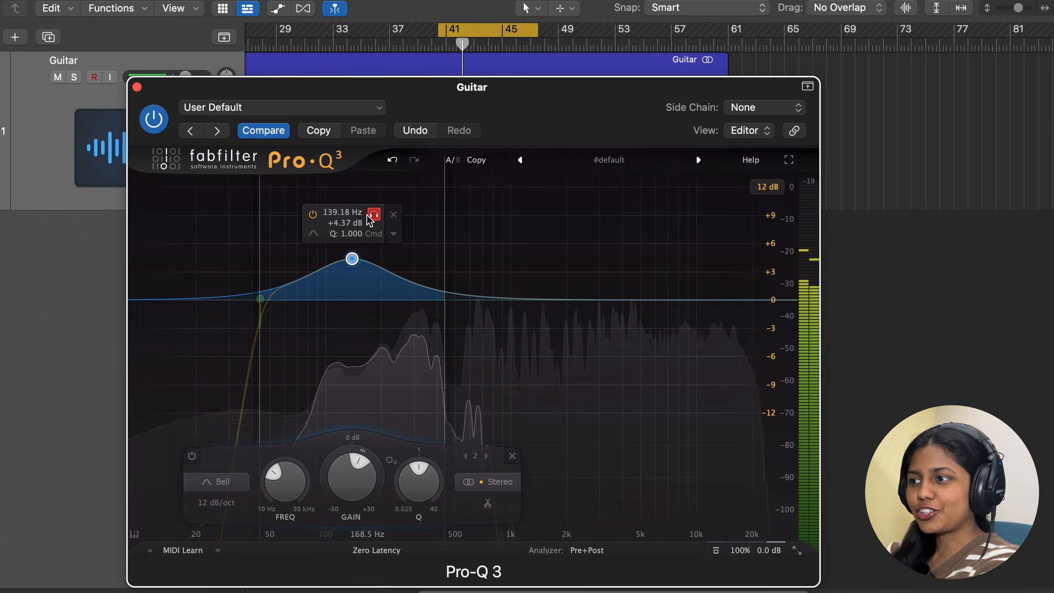
pyautogui.press('space')
pyautogui.click(368, 215)
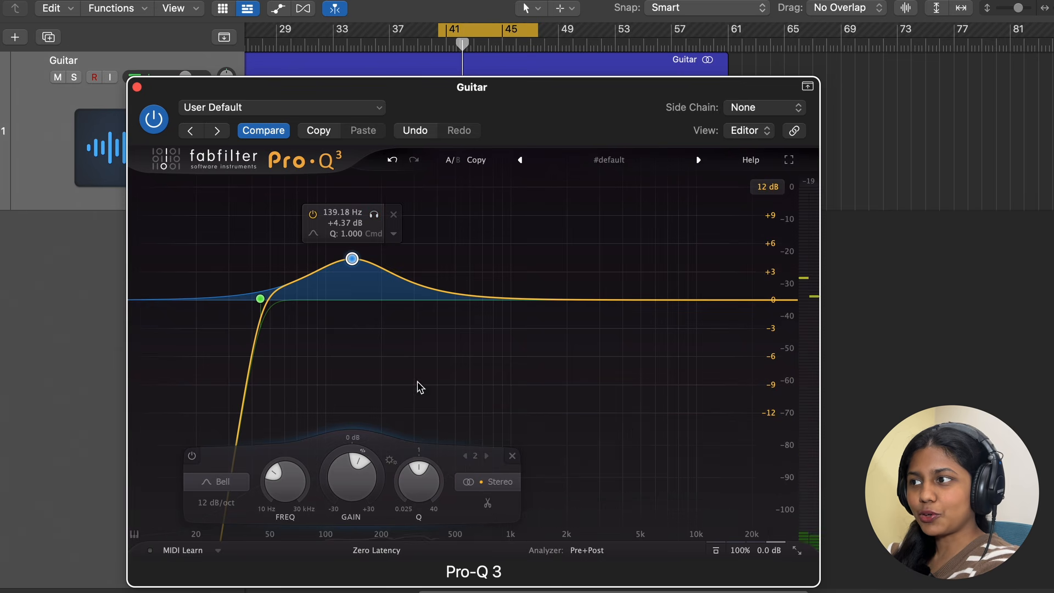
# Step: Pull the bell band down to a cut of about -2 dB near 127 Hz
pyautogui.moveTo(544, 118); pyautogui.dragTo(528, 55)
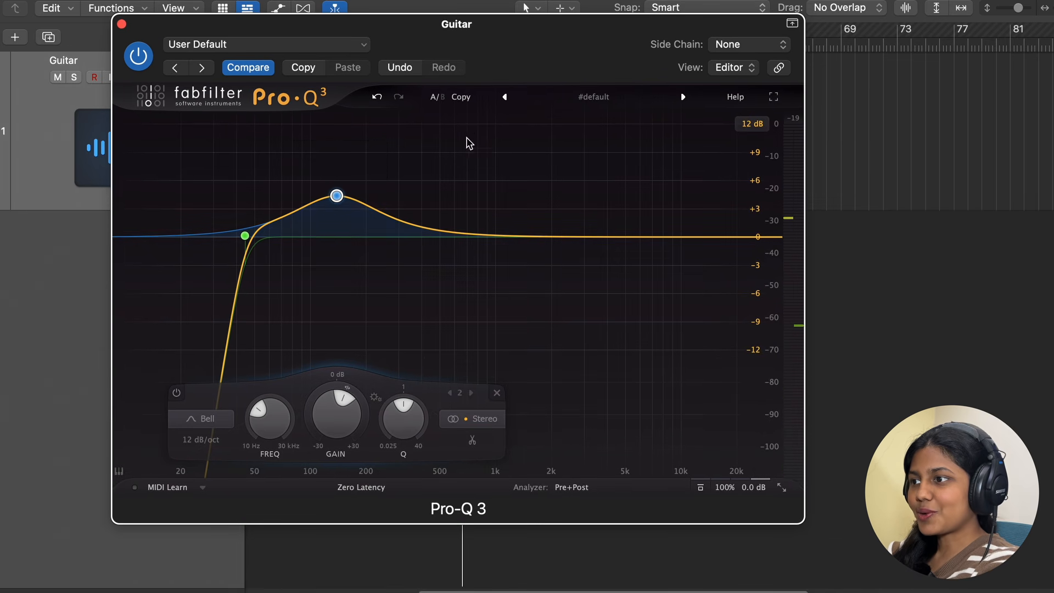
pyautogui.moveTo(331, 198)
pyautogui.moveTo(338, 196); pyautogui.dragTo(349, 286)
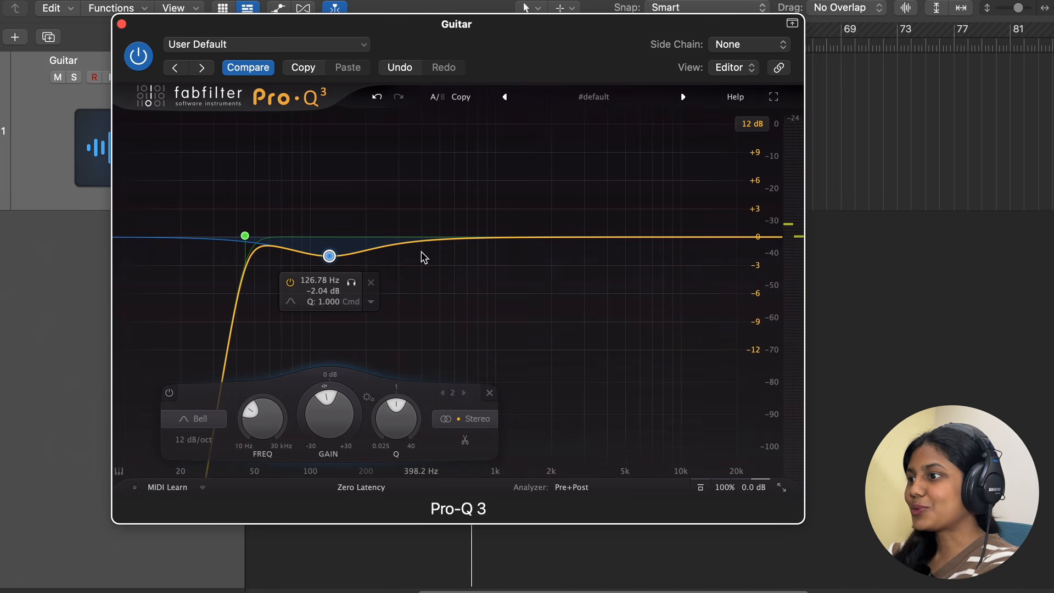
# Step: Make the bell band dynamic and raise its static gain to about 0 dB
pyautogui.rightClick(328, 256)
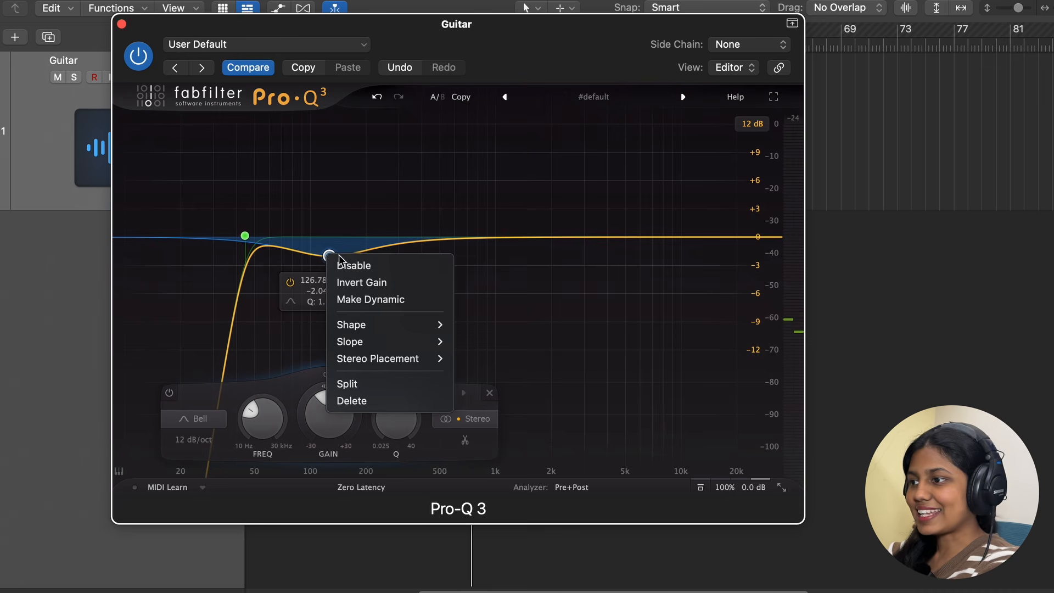
pyautogui.click(352, 301)
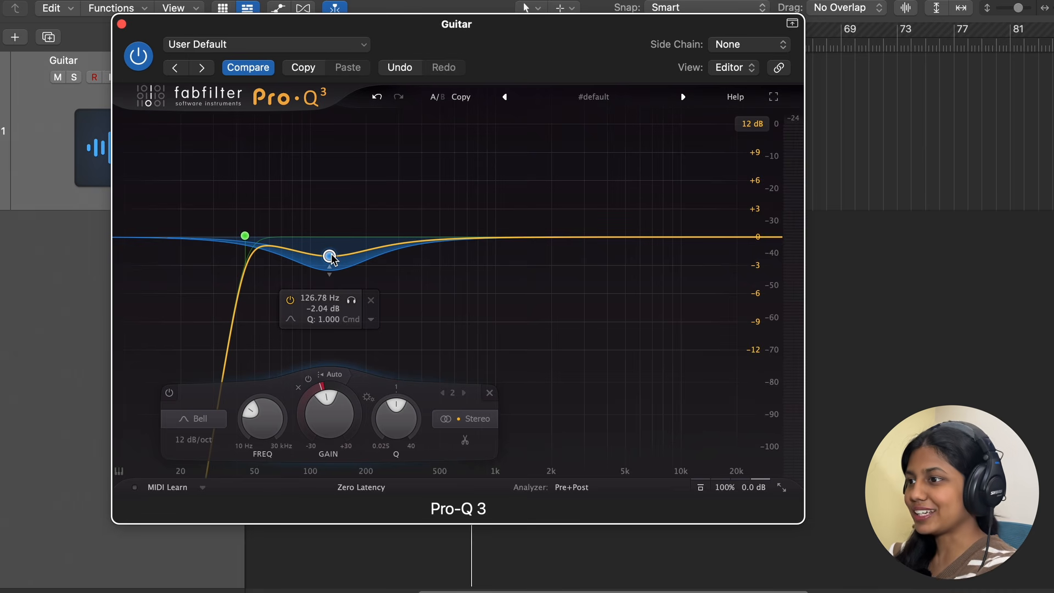
pyautogui.moveTo(331, 255); pyautogui.dragTo(334, 238)
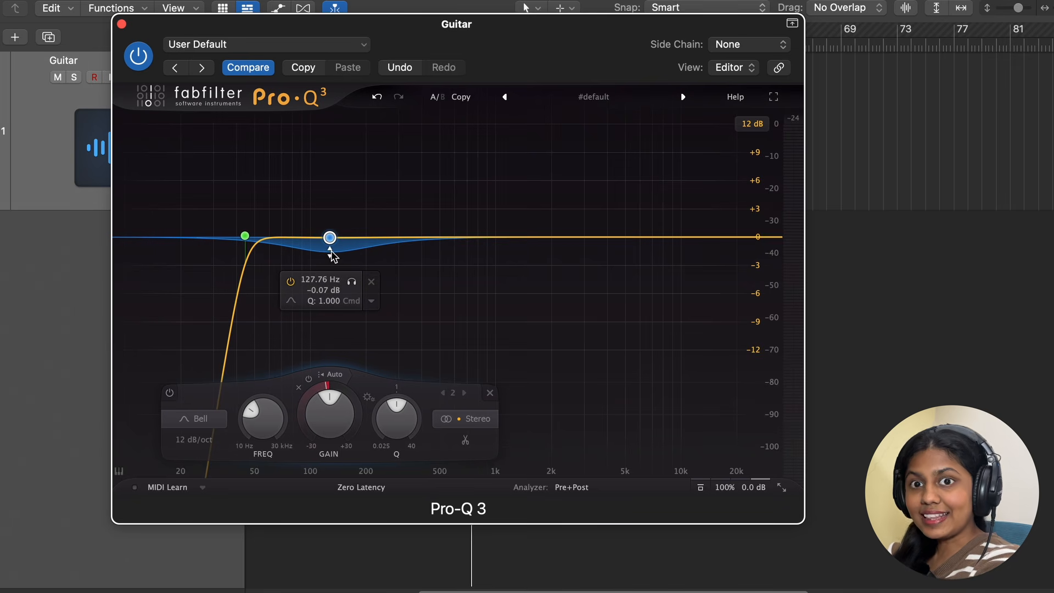
# Step: Extend the band's dynamic range downward and audition it soloed during playback
pyautogui.moveTo(330, 252); pyautogui.dragTo(331, 281)
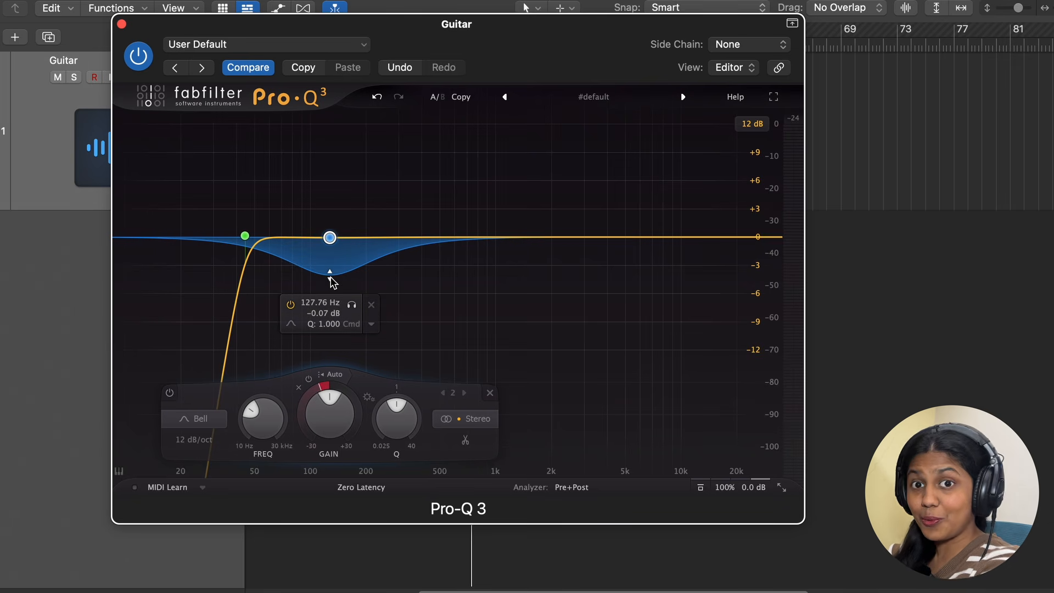
pyautogui.press('space')
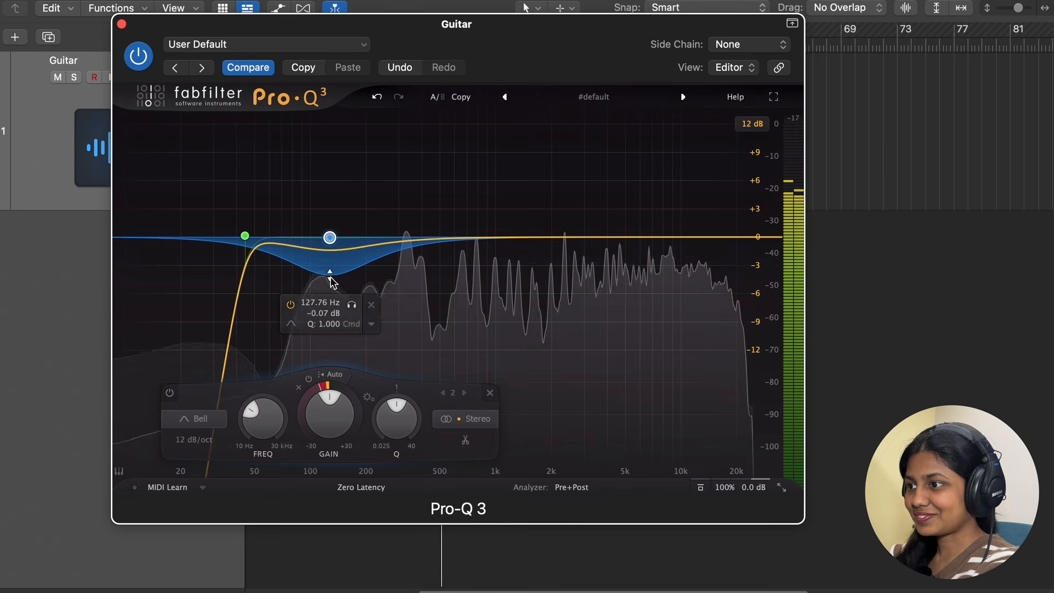
pyautogui.click(351, 305)
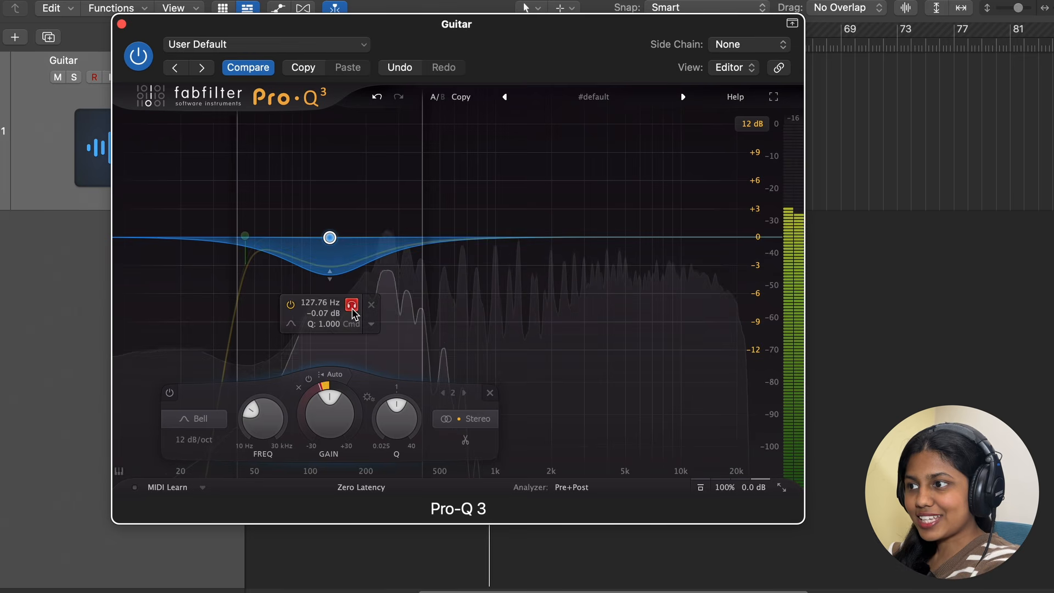
pyautogui.click(351, 305)
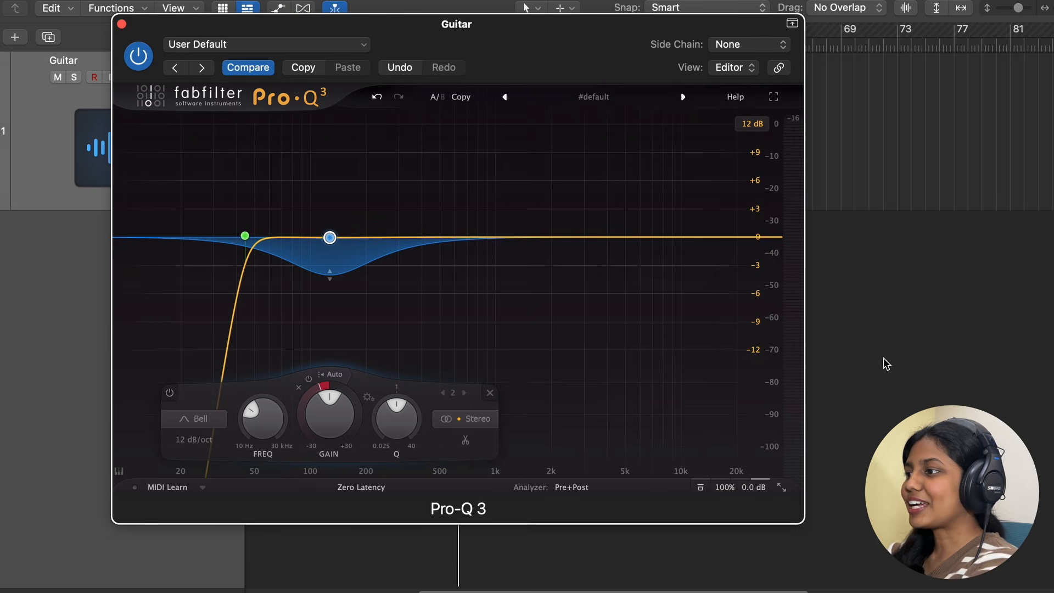
# Step: Add a new band near 4.5 kHz, switch it to High Shelf and boost it about +3.5 dB
pyautogui.moveTo(618, 238); pyautogui.dragTo(619, 232)
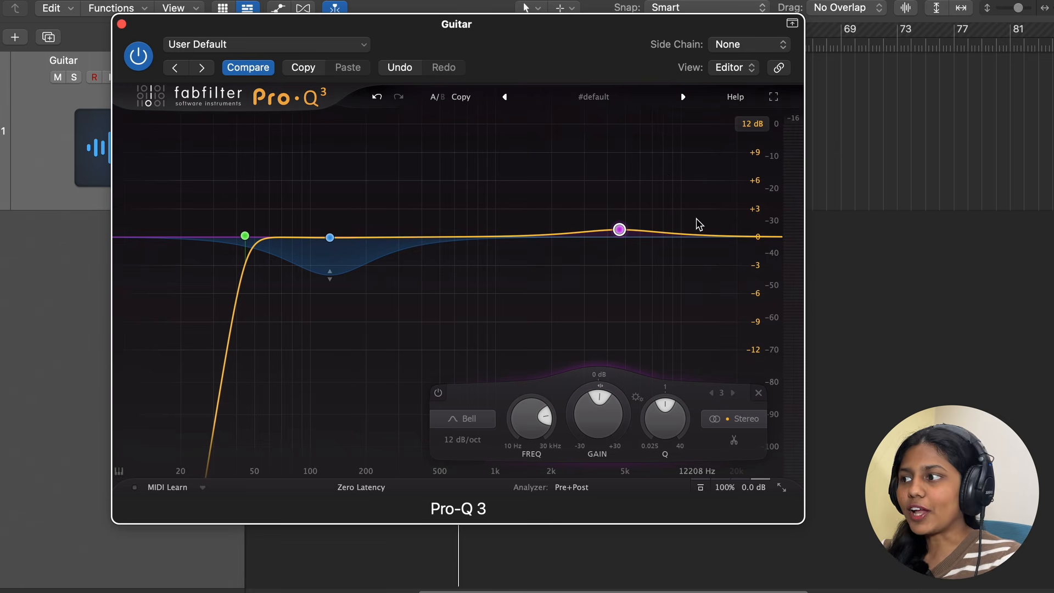
pyautogui.moveTo(616, 222)
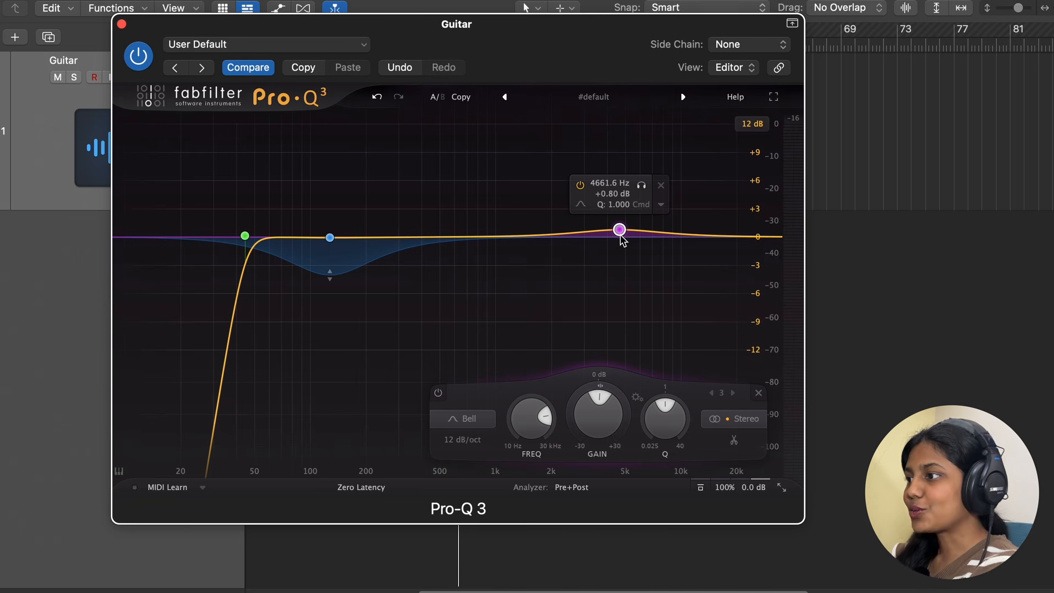
pyautogui.press('space')
pyautogui.moveTo(620, 231); pyautogui.dragTo(617, 220)
pyautogui.moveTo(585, 199)
pyautogui.click(634, 214)
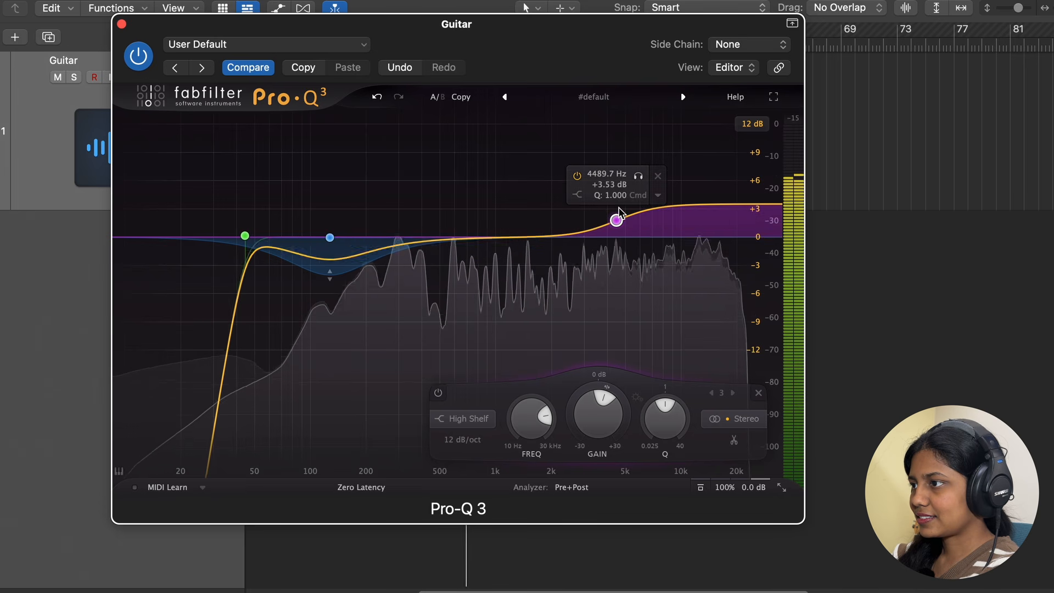
# Step: Audition the high shelf soloed and nudge it to about 4.4 kHz, +3.9 dB
pyautogui.click(634, 177)
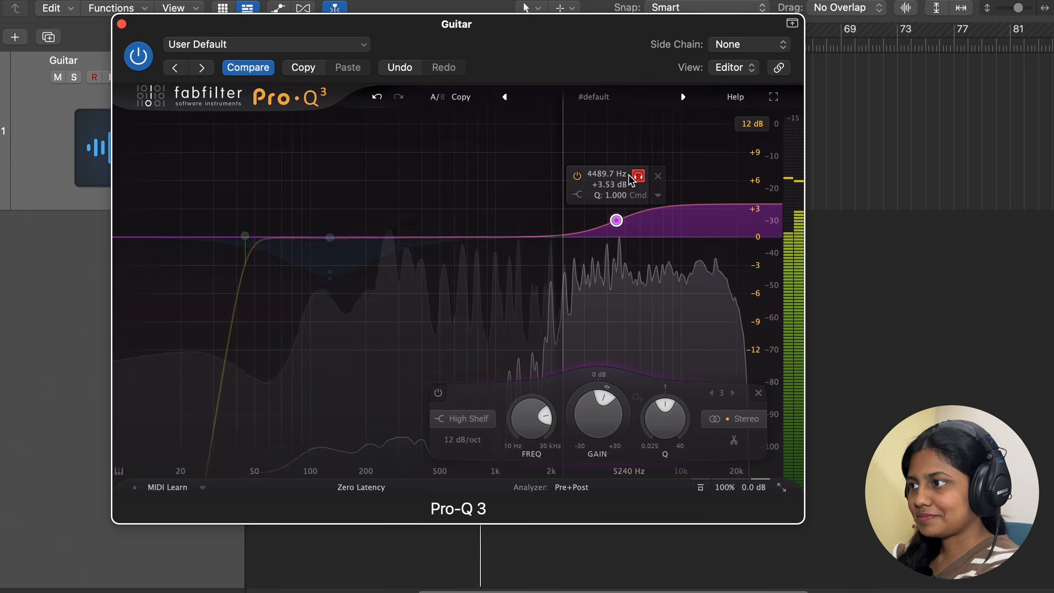
pyautogui.click(637, 176)
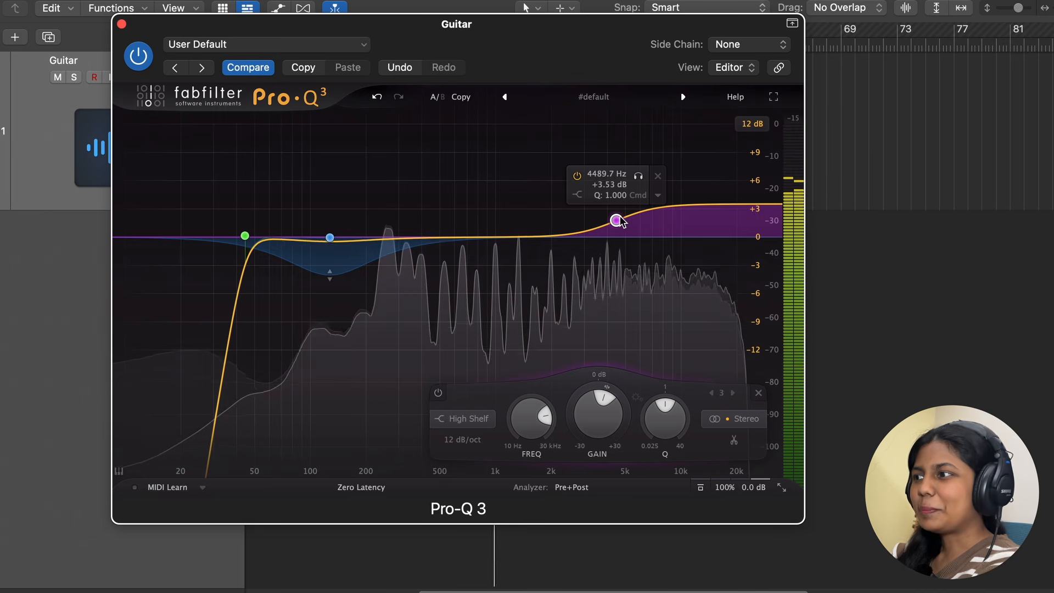
pyautogui.moveTo(619, 222); pyautogui.dragTo(616, 218)
pyautogui.press('space')
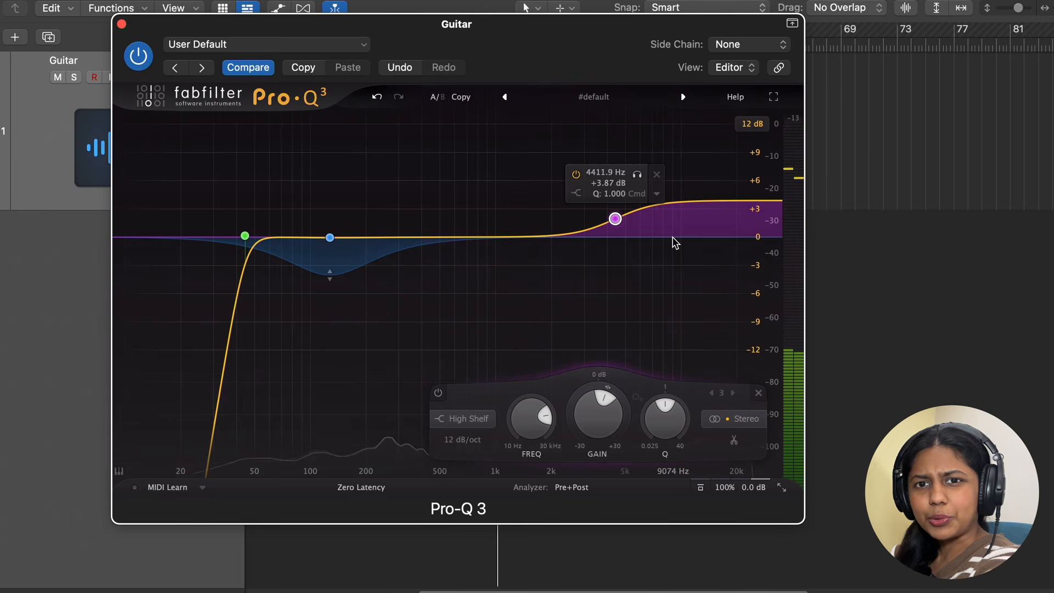
# Step: Set the high shelf's stereo placement to Side and audition it soloed during playback
pyautogui.rightClick(615, 220)
pyautogui.moveTo(650, 328)
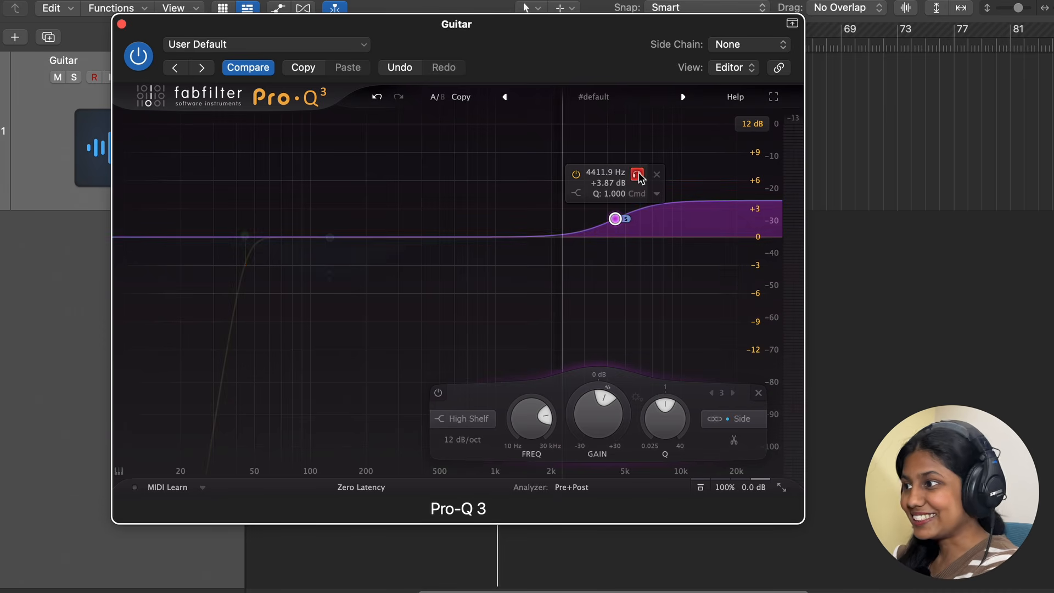
pyautogui.press('space')
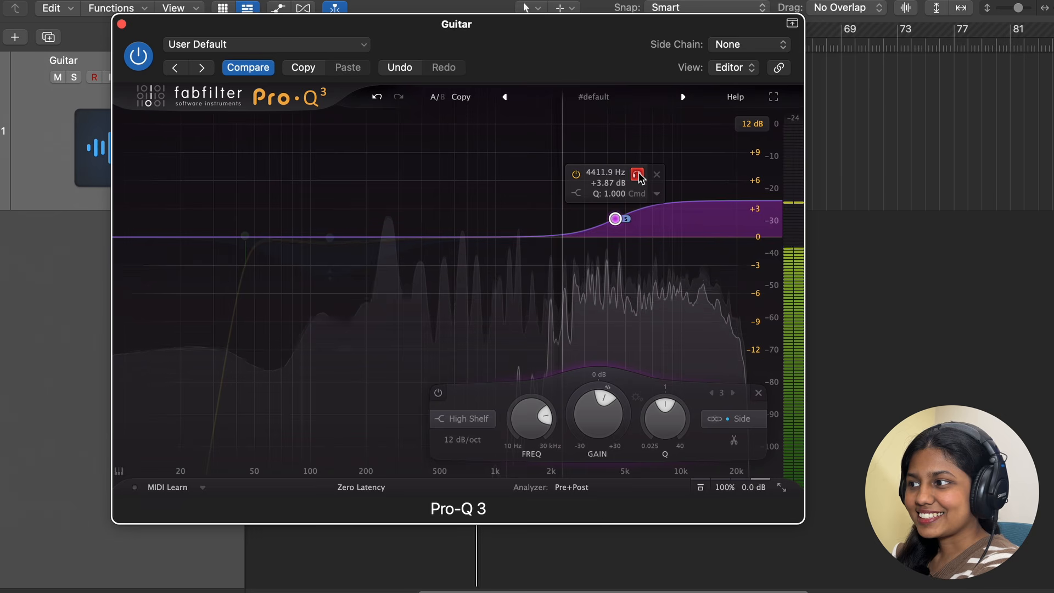
pyautogui.click(638, 177)
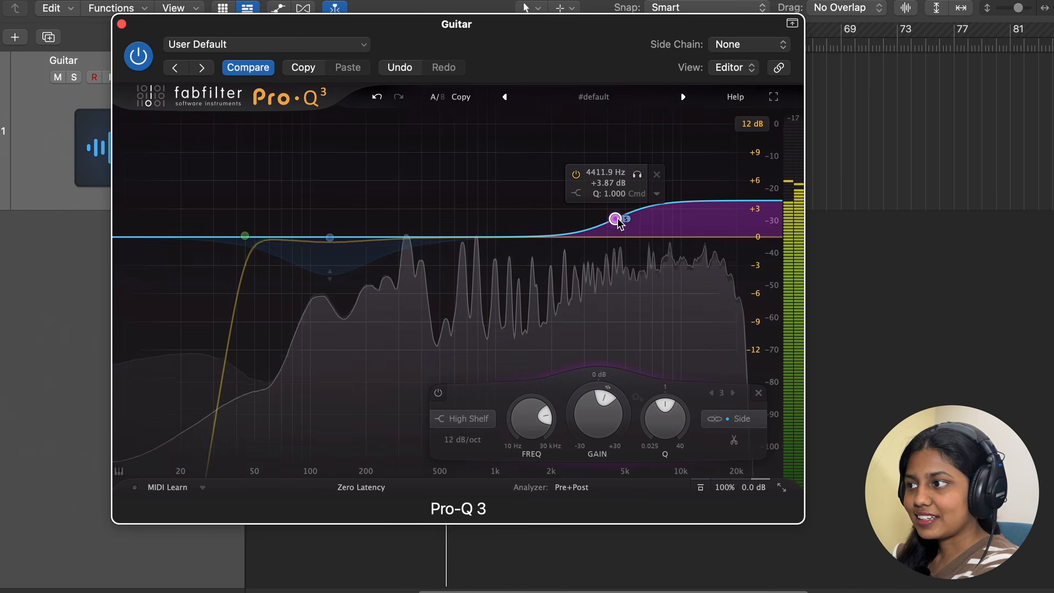
# Step: Add a bell band around 1.1 kHz boosted about +3.7 dB
pyautogui.moveTo(619, 221); pyautogui.dragTo(617, 225)
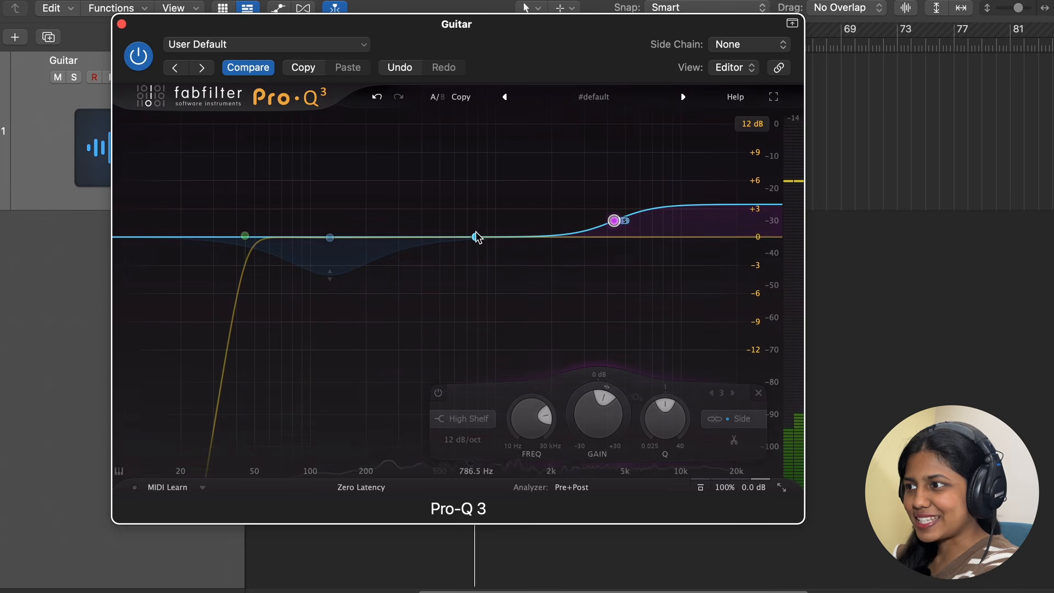
pyautogui.moveTo(473, 236); pyautogui.dragTo(506, 205)
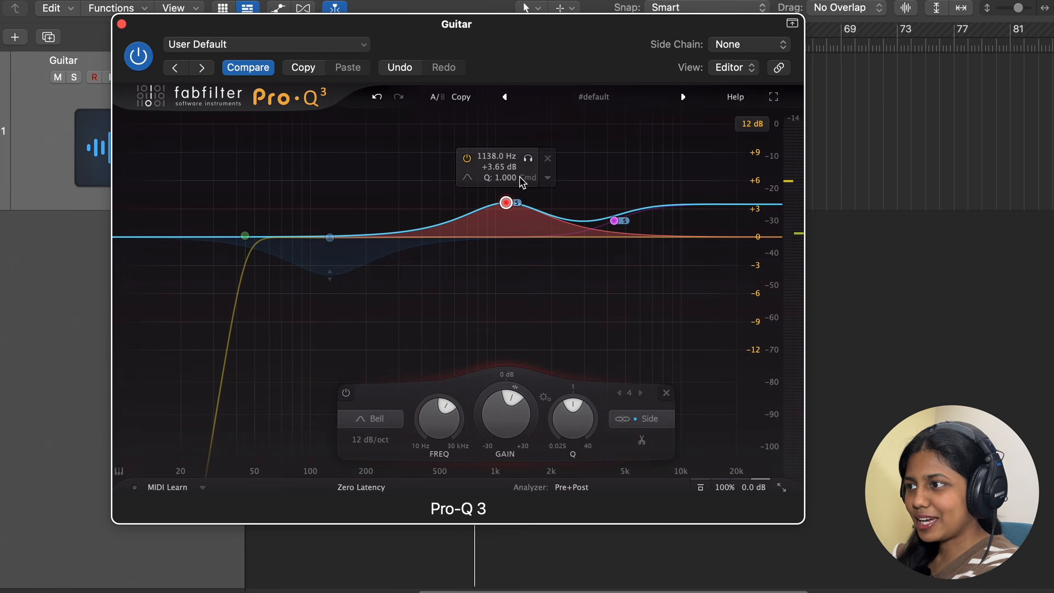
# Step: Set the 1.1 kHz band's stereo placement to Mid and adjust it to about 1.2 kHz, +3 dB
pyautogui.rightClick(507, 203)
pyautogui.moveTo(569, 314)
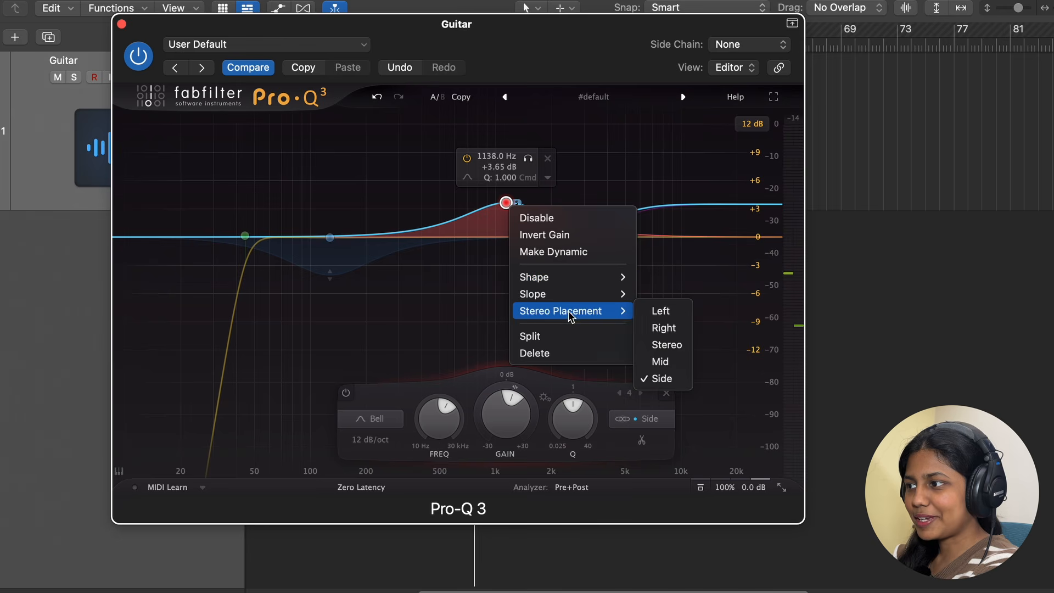
pyautogui.moveTo(615, 311)
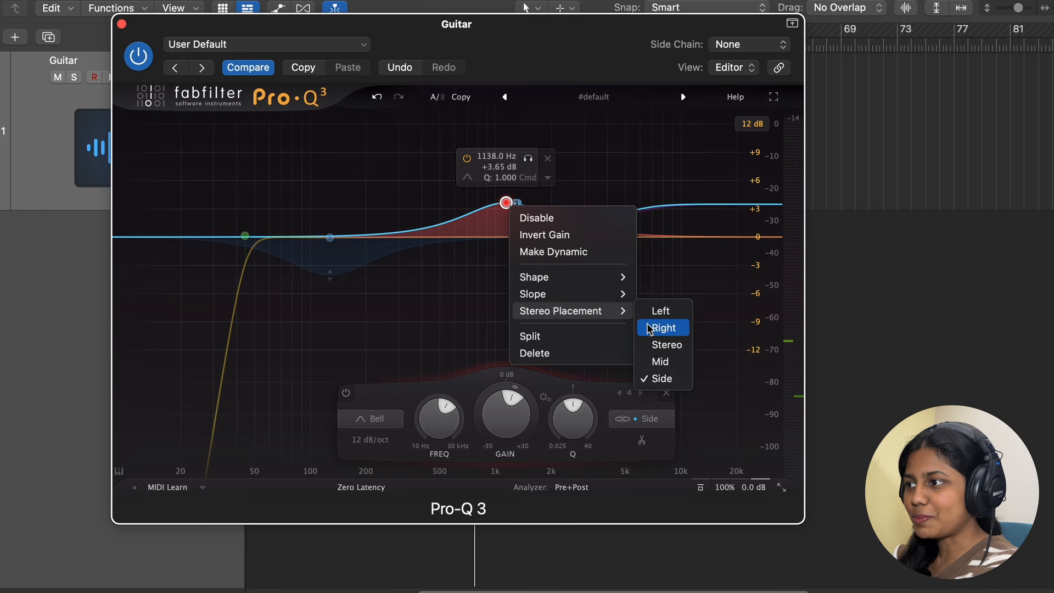
pyautogui.click(655, 362)
pyautogui.moveTo(506, 203); pyautogui.dragTo(514, 209)
pyautogui.press('space')
pyautogui.moveTo(536, 167); pyautogui.dragTo(532, 167)
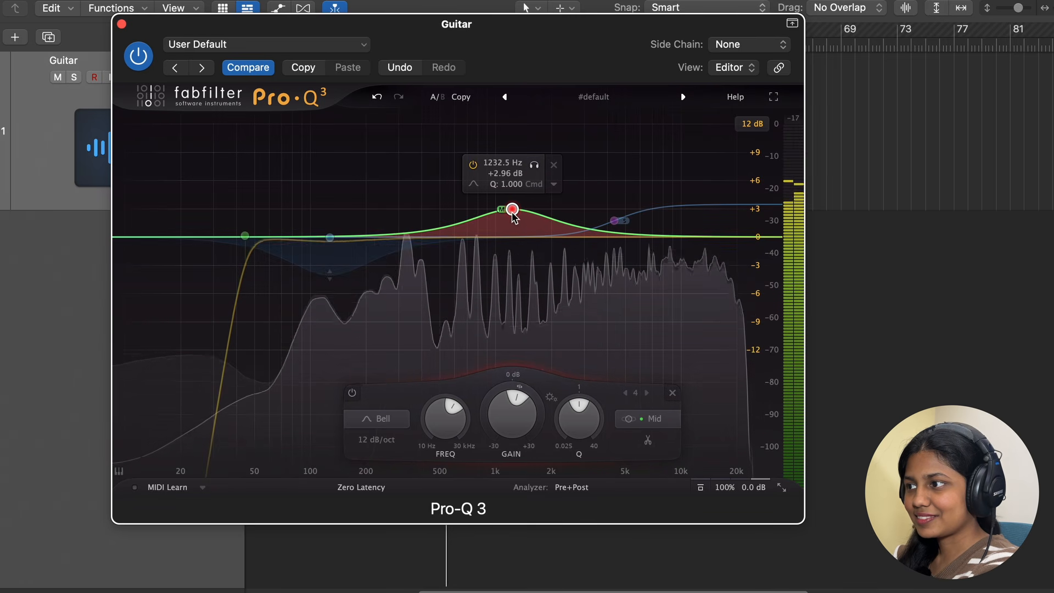
# Step: Select the high shelf band and toggle the plugin's power to compare the EQ against bypass
pyautogui.click(614, 220)
pyautogui.moveTo(614, 220); pyautogui.dragTo(615, 219)
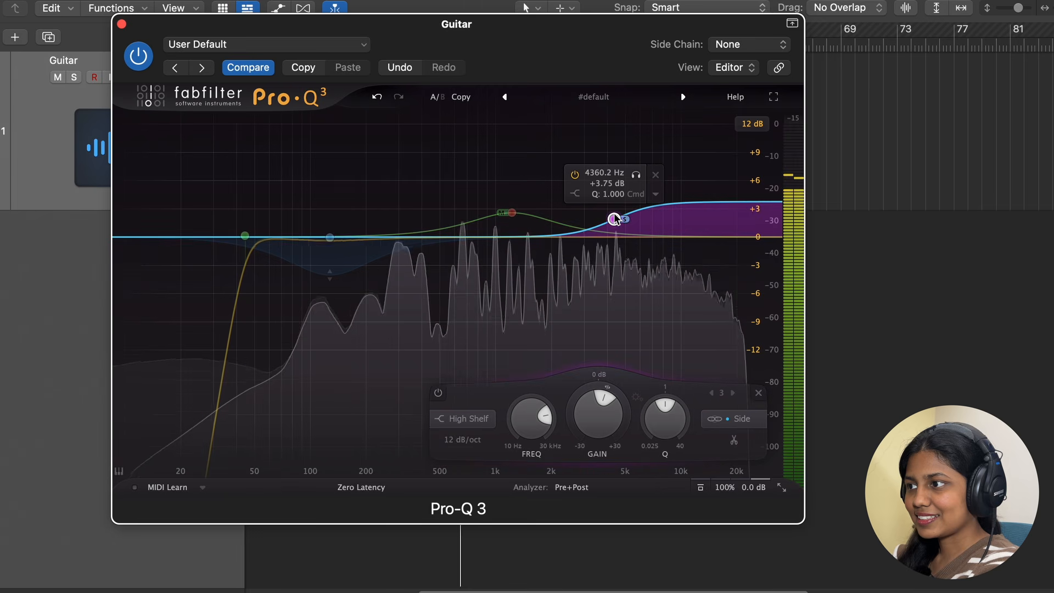
pyautogui.click(138, 56)
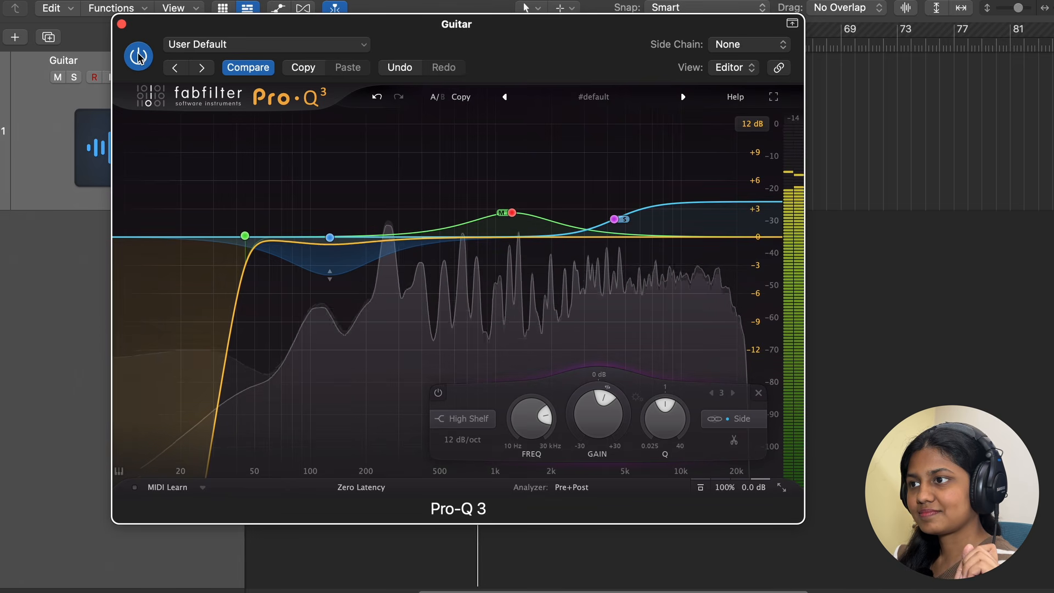
# Step: Switch the plugin off and back on to compare the processed guitar against the bypassed sound
pyautogui.click(138, 56)
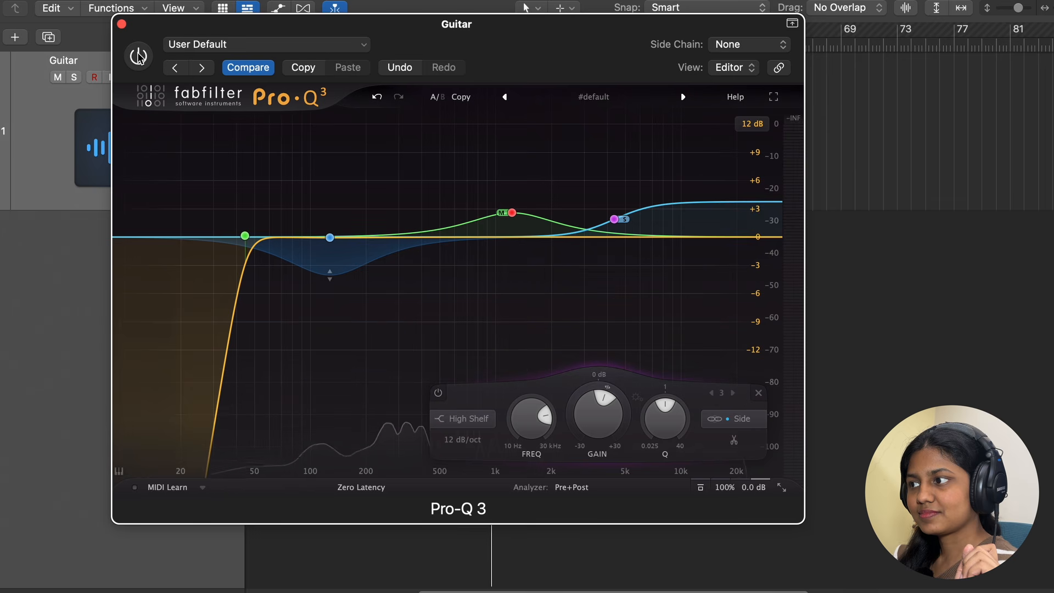
pyautogui.click(138, 56)
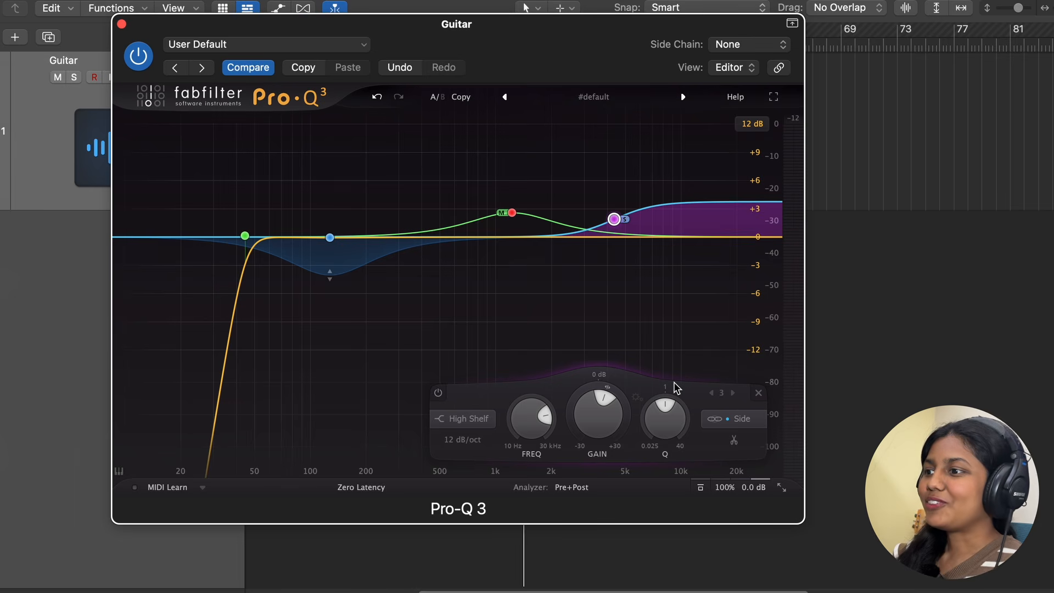
# Step: Make the high shelf band dynamic and lower its static gain so the boost only rises dynamically
pyautogui.moveTo(328, 269)
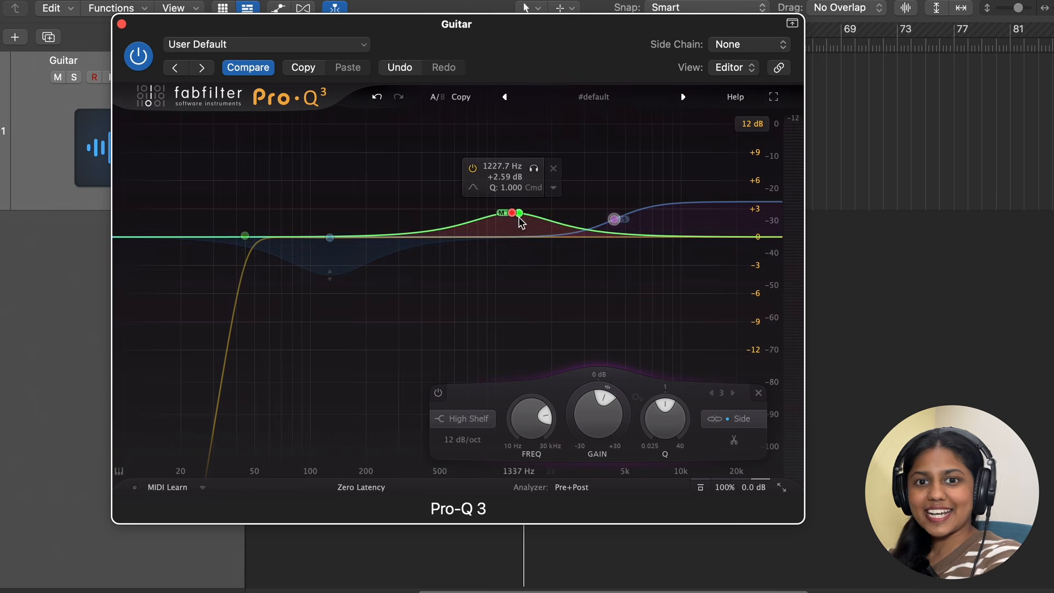
pyautogui.moveTo(653, 223)
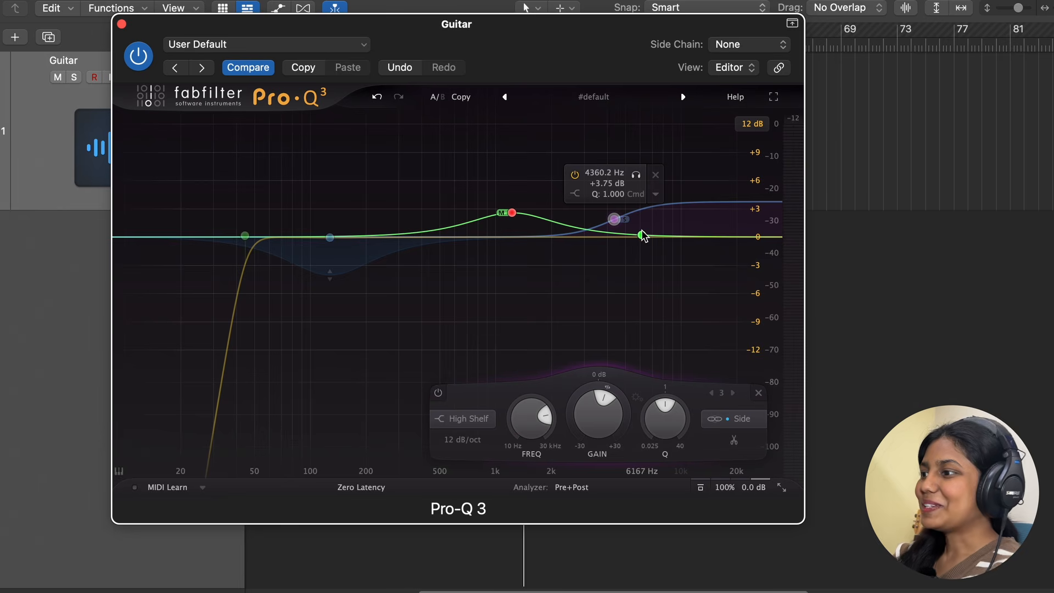
pyautogui.moveTo(618, 225)
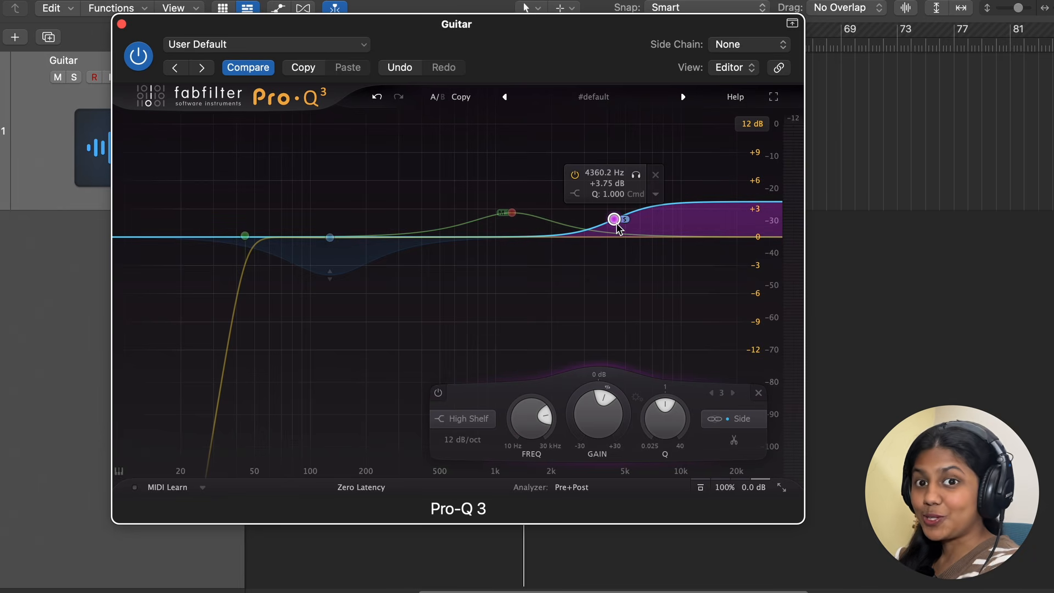
pyautogui.rightClick(618, 229)
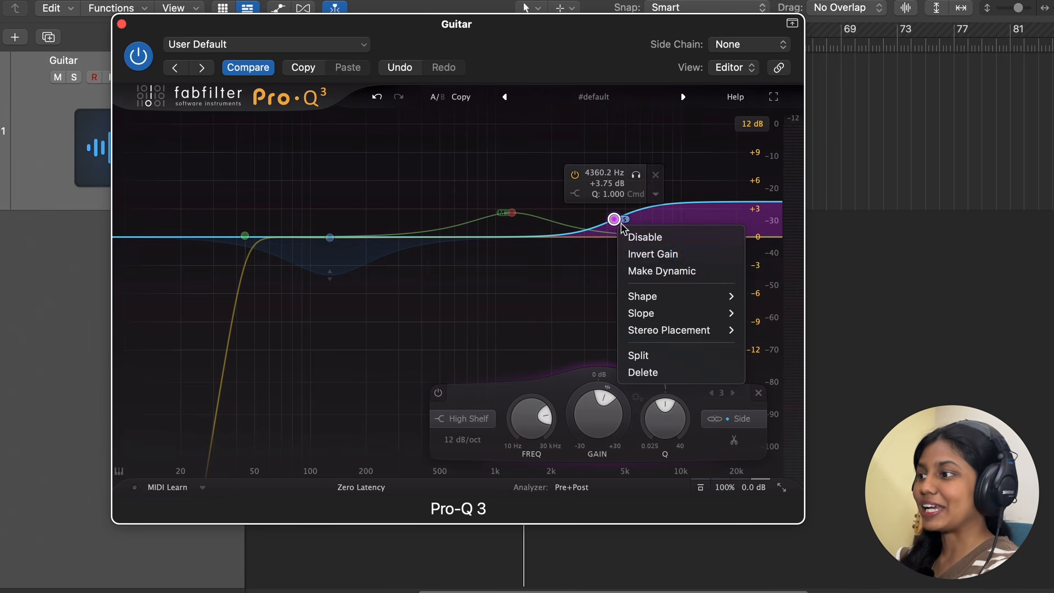
pyautogui.click(642, 266)
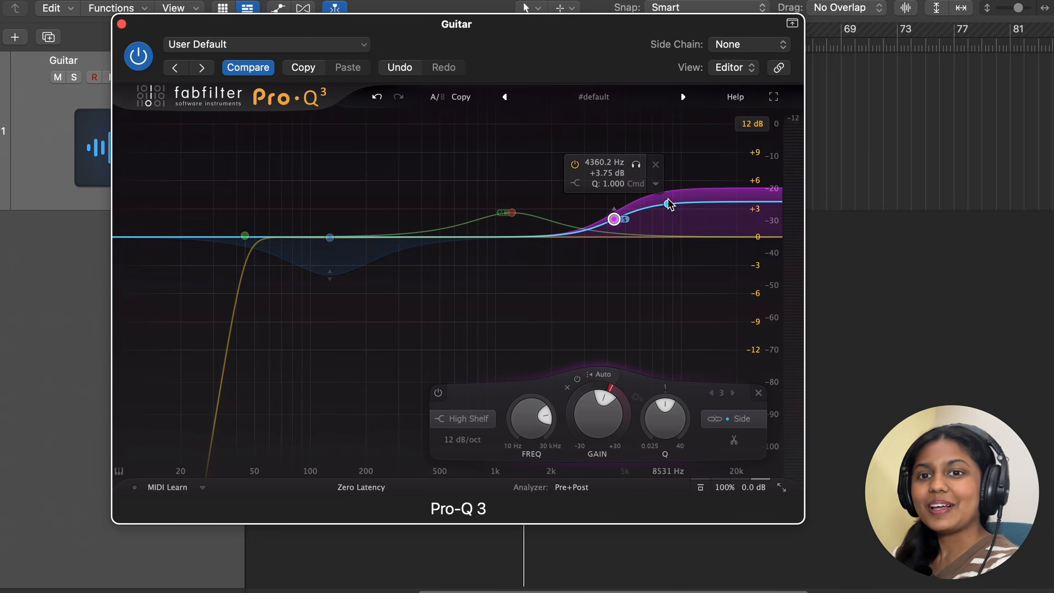
pyautogui.moveTo(648, 236); pyautogui.dragTo(649, 247)
pyautogui.click(690, 275)
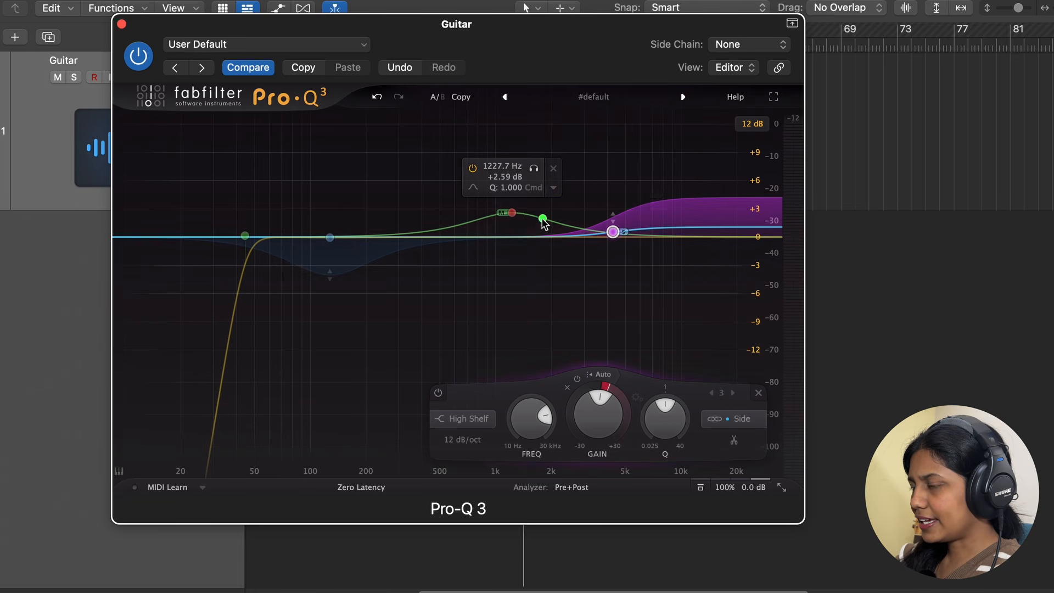
# Step: Make the 1.2 kHz mid bell band dynamic and lower its static gain to about +0.3 dB
pyautogui.rightClick(513, 211)
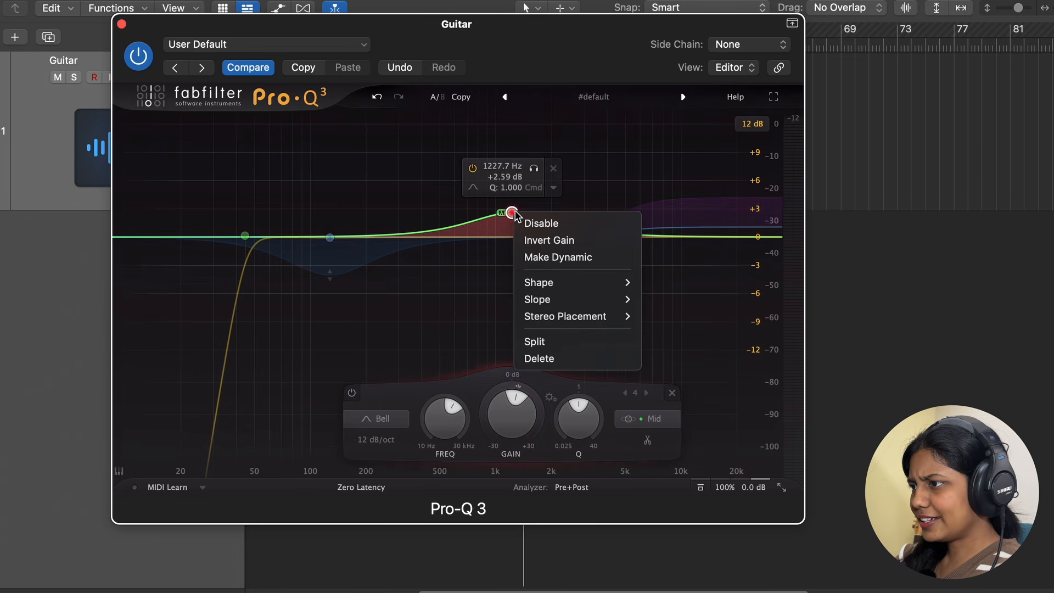
pyautogui.click(553, 258)
pyautogui.moveTo(516, 215); pyautogui.dragTo(515, 237)
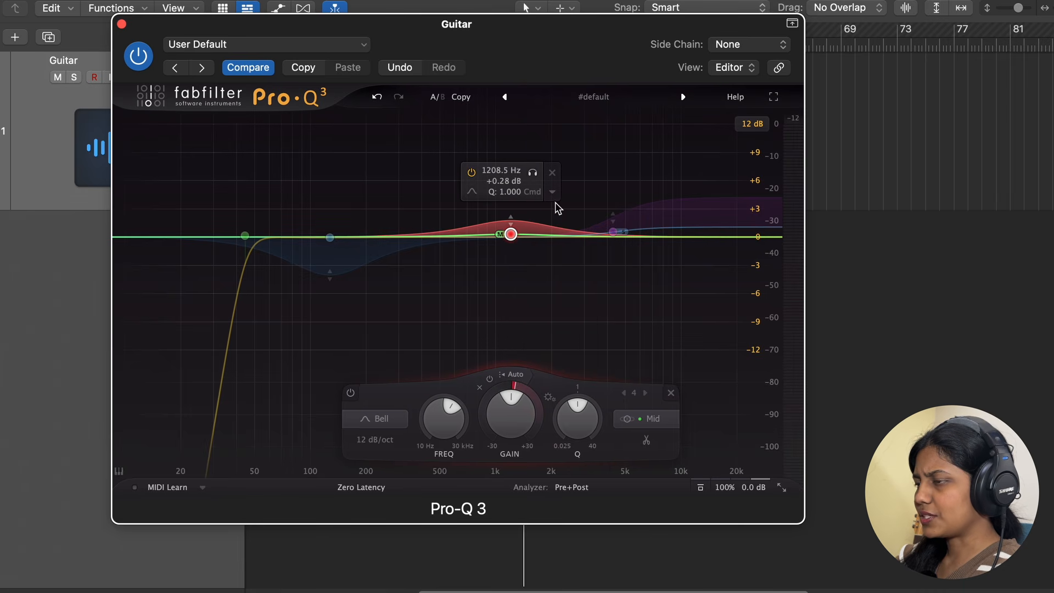
# Step: Play the track and toggle the plugin's power repeatedly to compare the dynamic EQ against bypass
pyautogui.press('space')
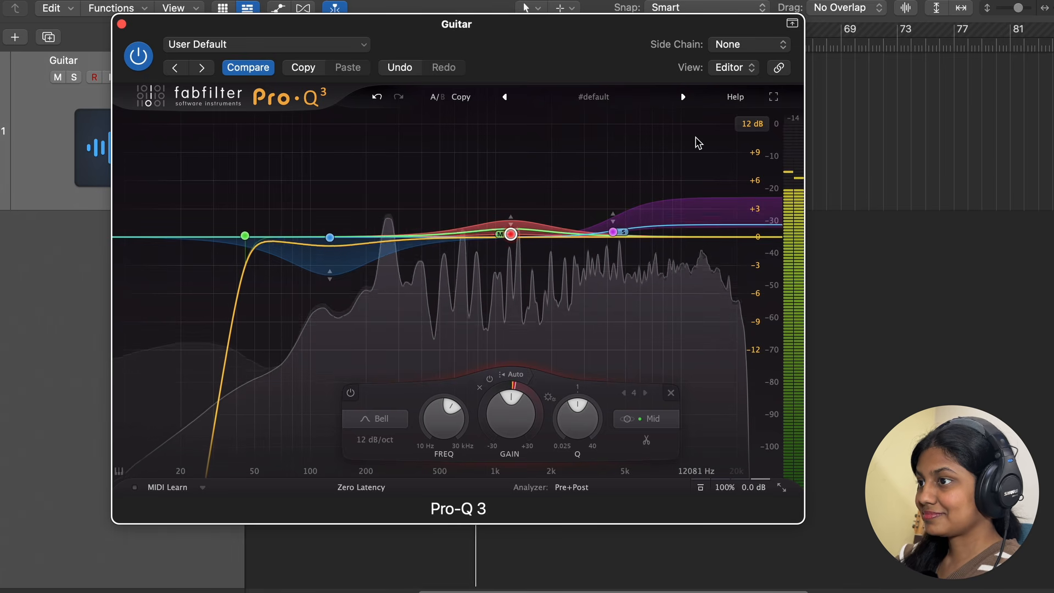
pyautogui.click(139, 54)
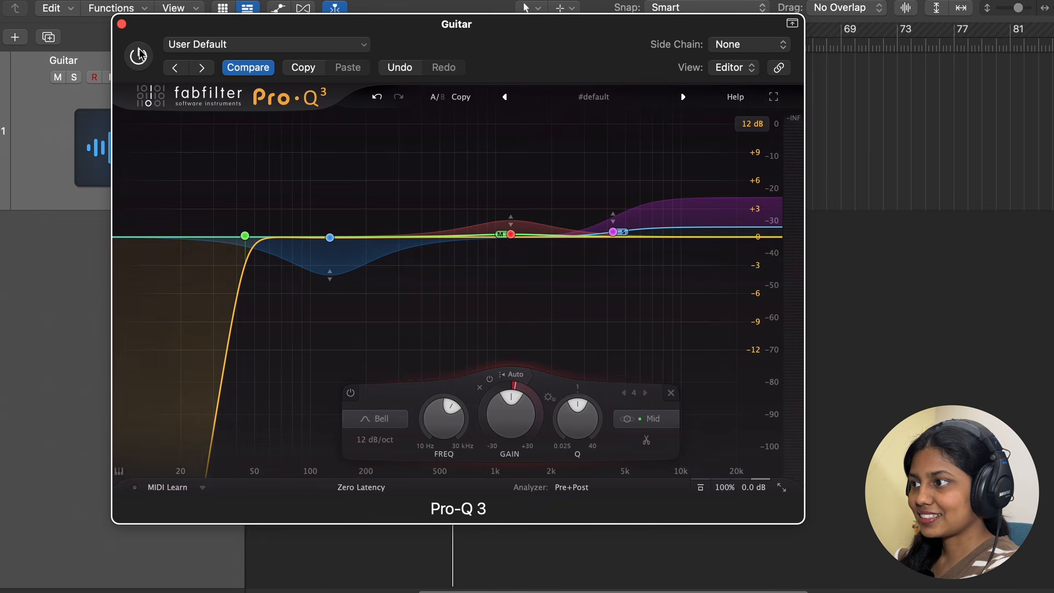
pyautogui.click(139, 54)
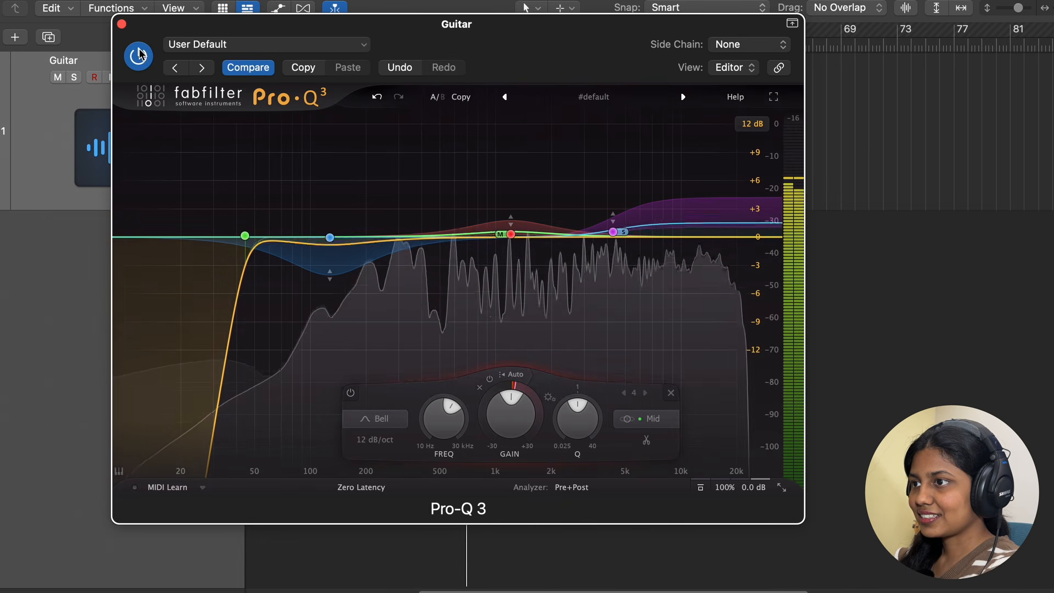
pyautogui.click(139, 54)
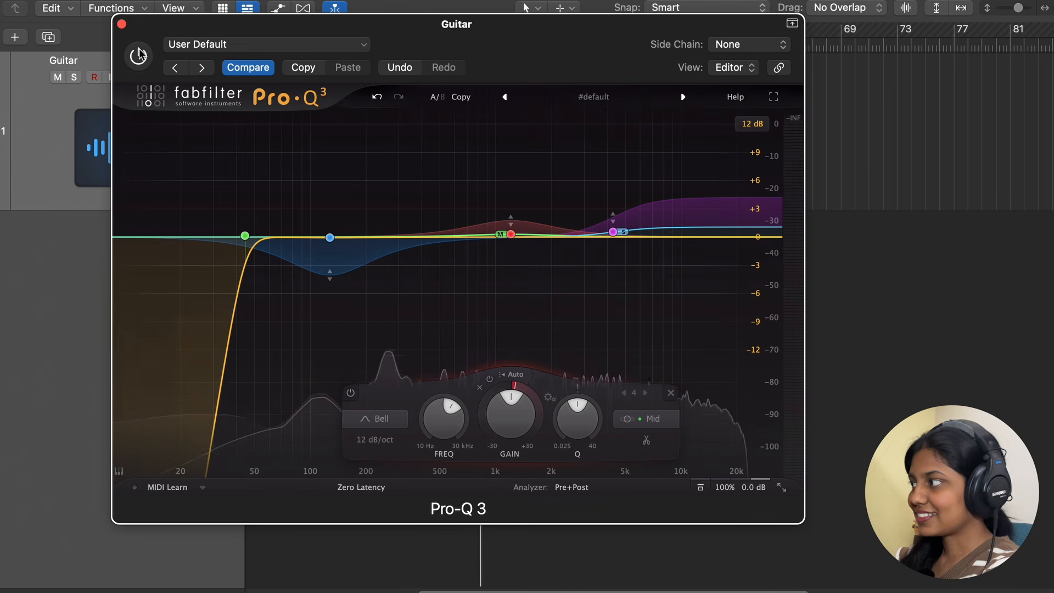
pyautogui.click(138, 54)
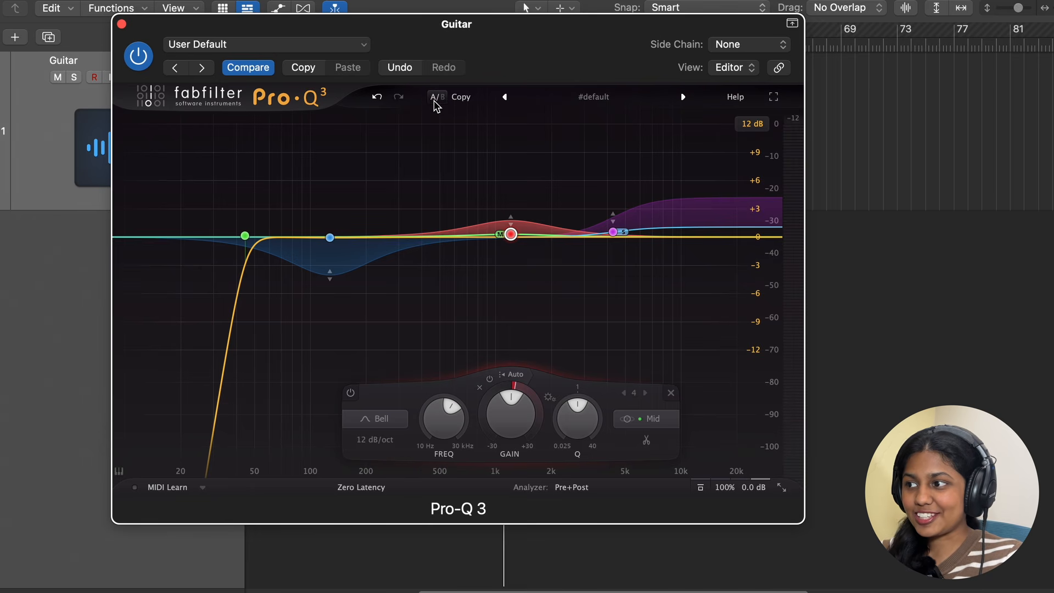
# Step: Switch between the A and B EQ settings repeatedly during playback to compare the two curves
pyautogui.click(436, 98)
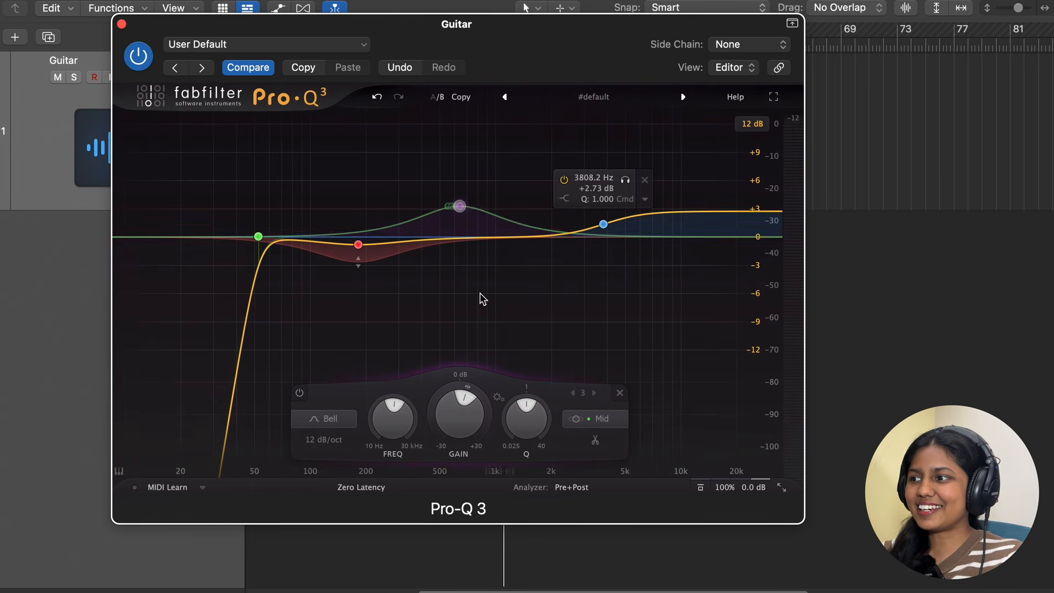
pyautogui.moveTo(443, 201)
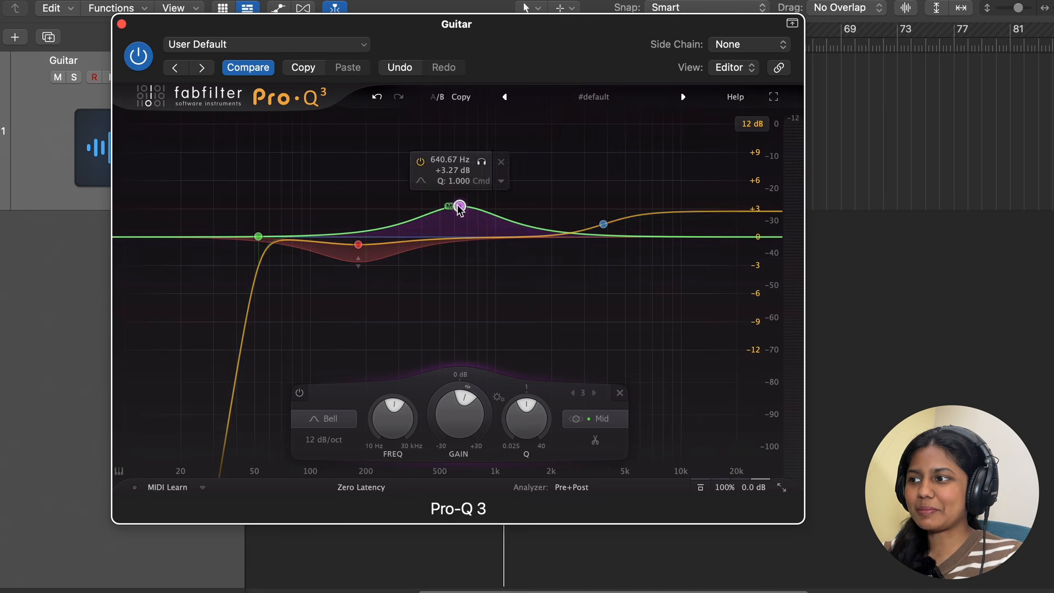
pyautogui.click(440, 103)
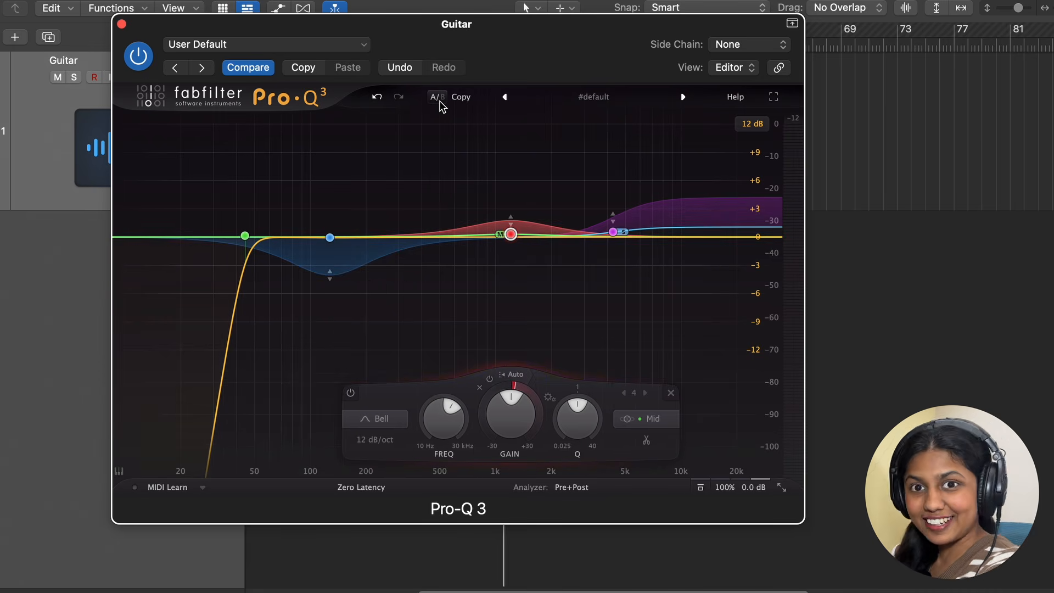
pyautogui.press('space')
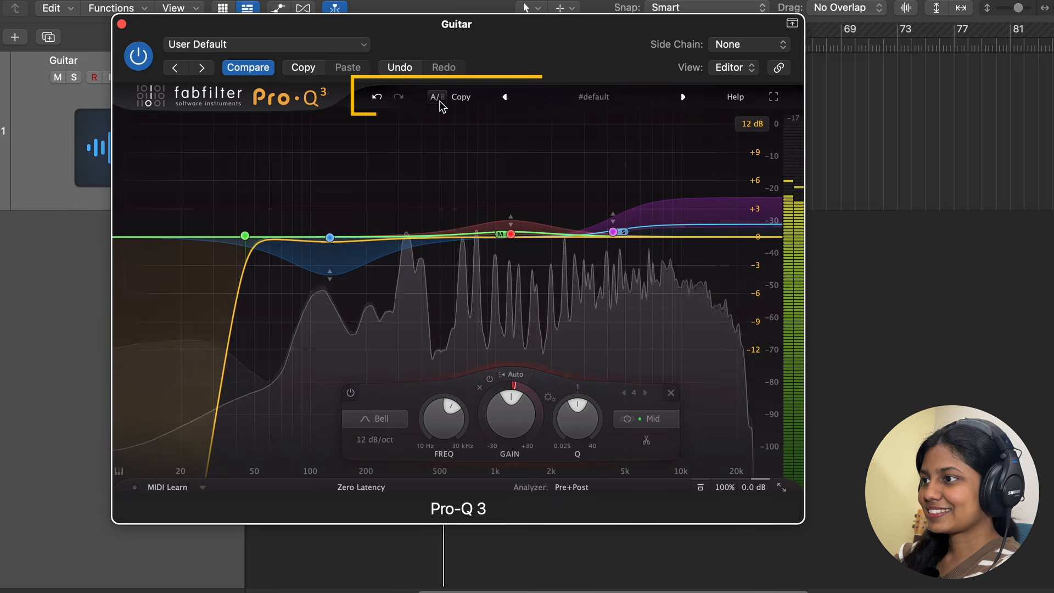
pyautogui.click(439, 103)
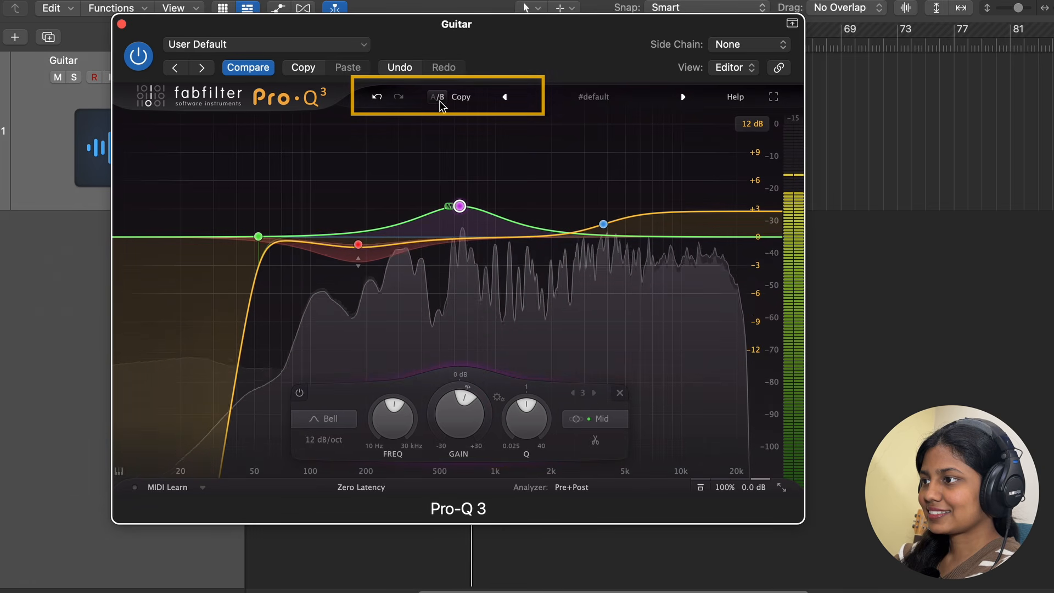
pyautogui.click(440, 102)
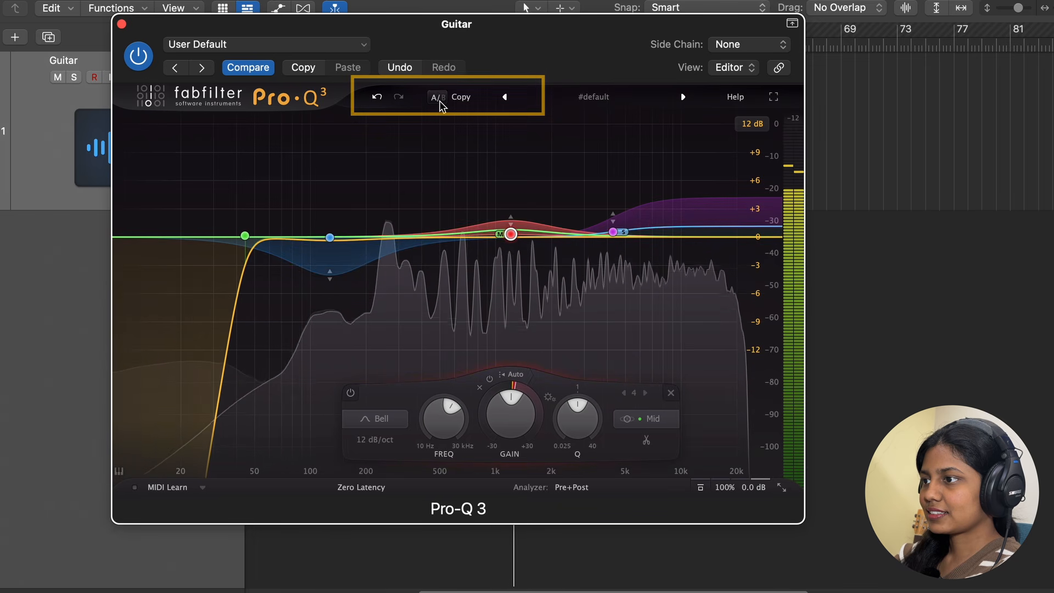
pyautogui.click(440, 102)
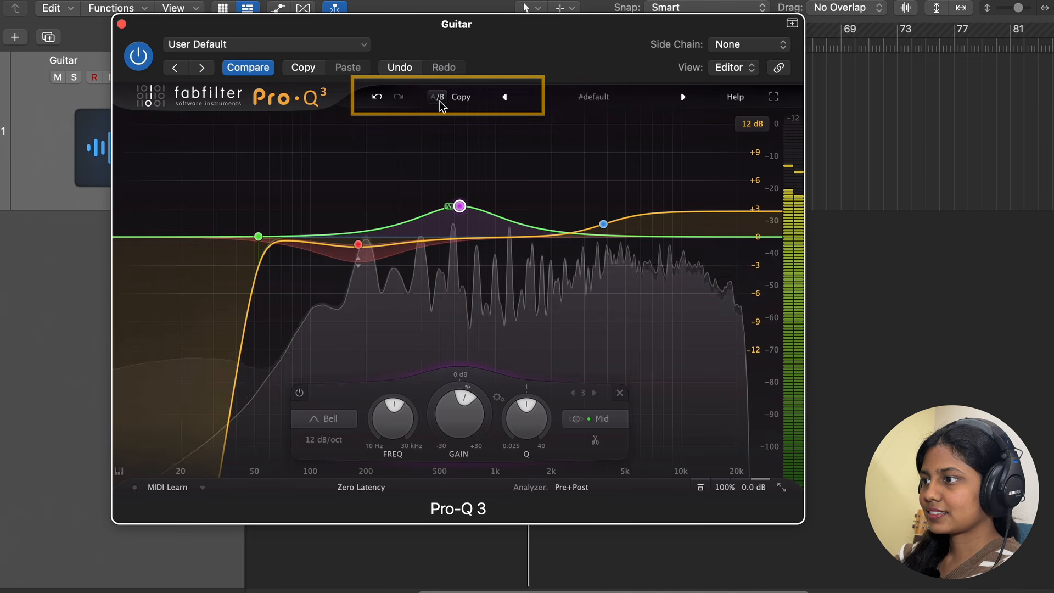
pyautogui.click(440, 102)
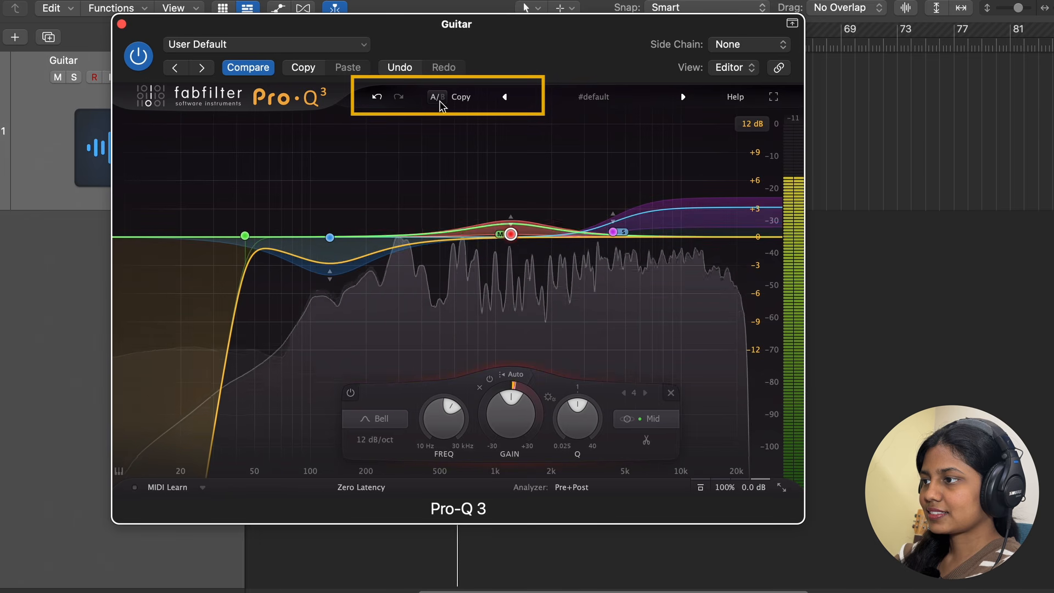
pyautogui.click(440, 102)
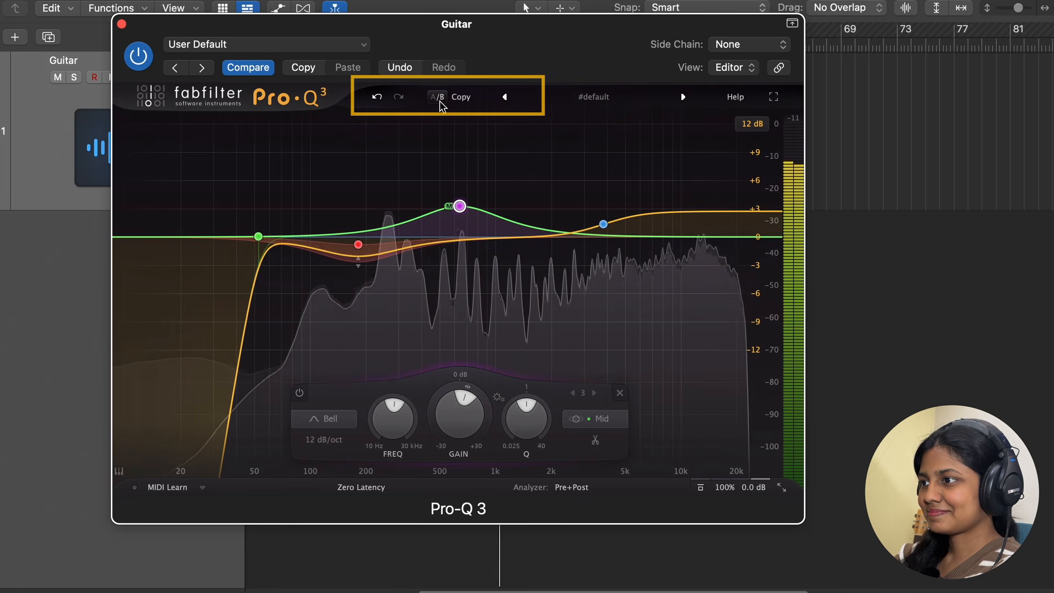
pyautogui.click(440, 102)
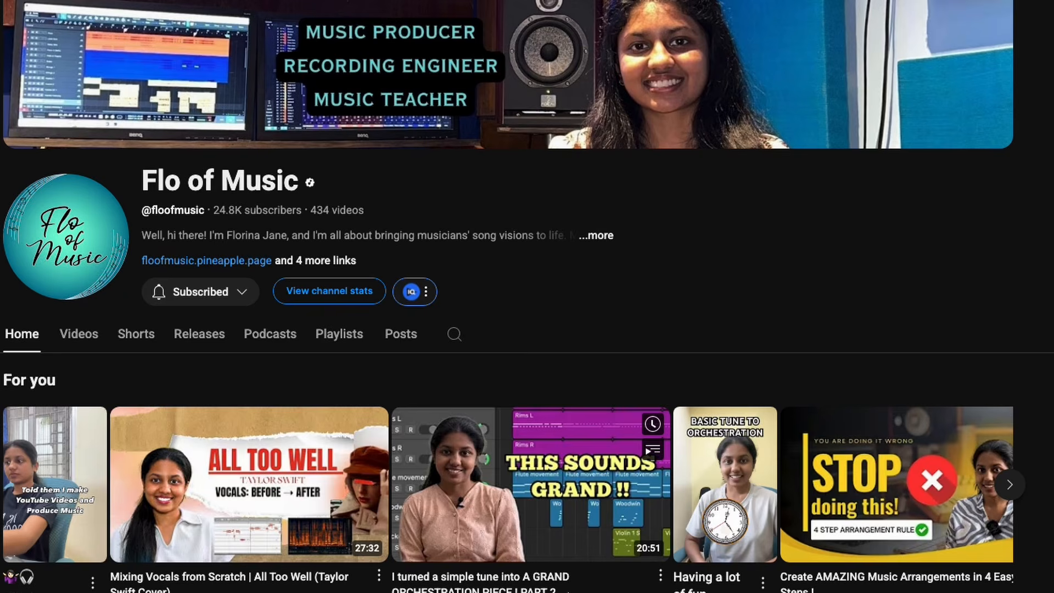
pyautogui.scroll(-8, 571, 587)
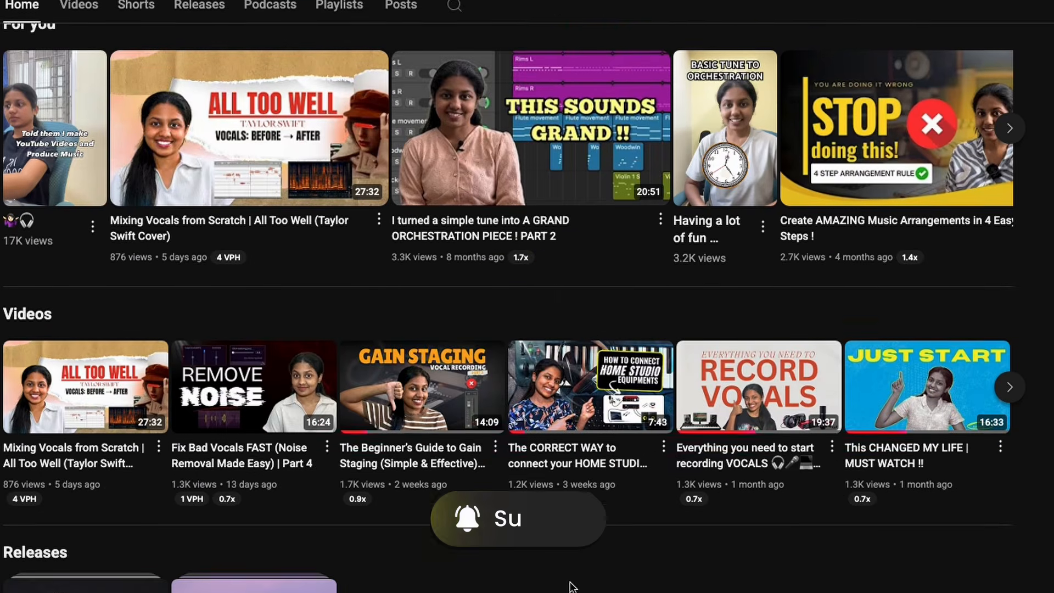
pyautogui.scroll(-6, 527, 296)
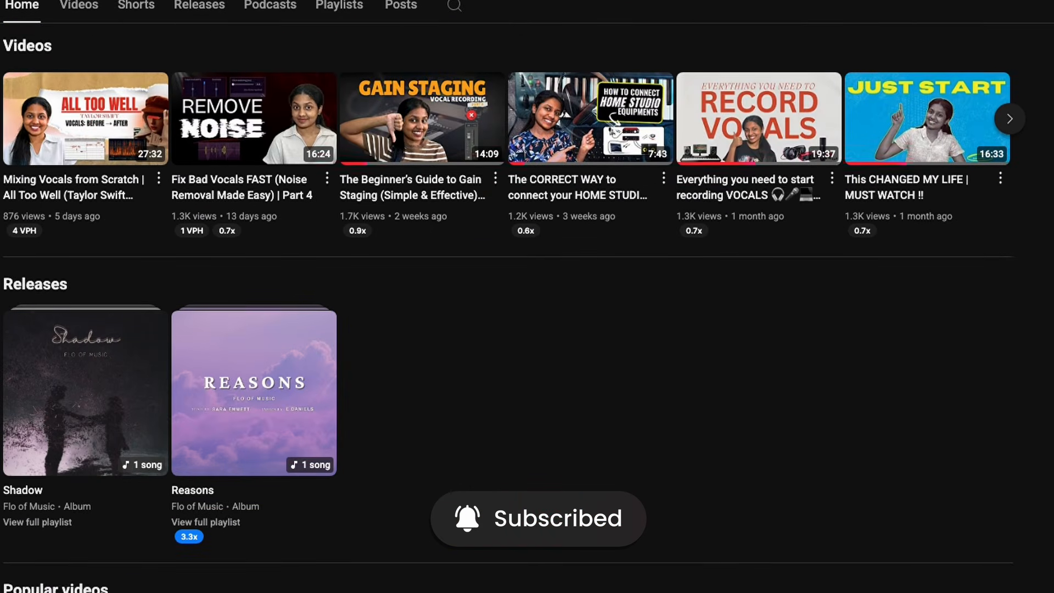
pyautogui.scroll(-7, 527, 297)
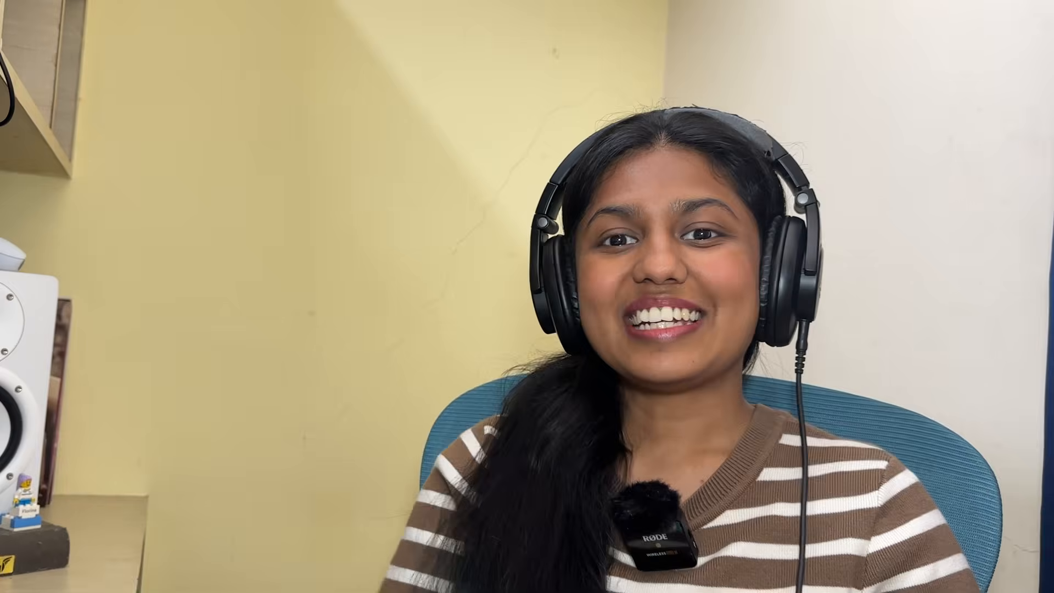